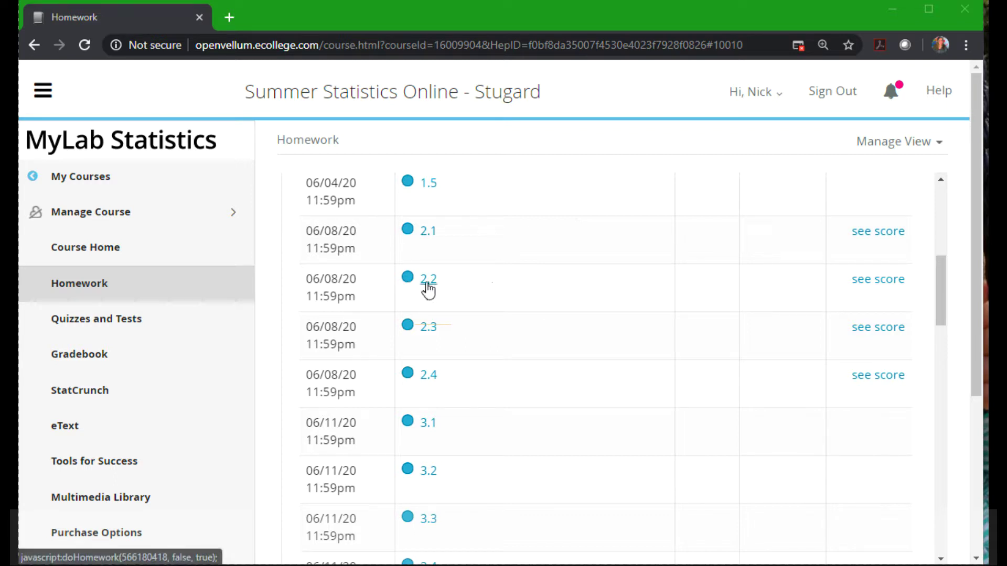
Open question 10 of homework 2.2 and move its window fully into view.
click(429, 281)
scroll(548, 322, down, 5)
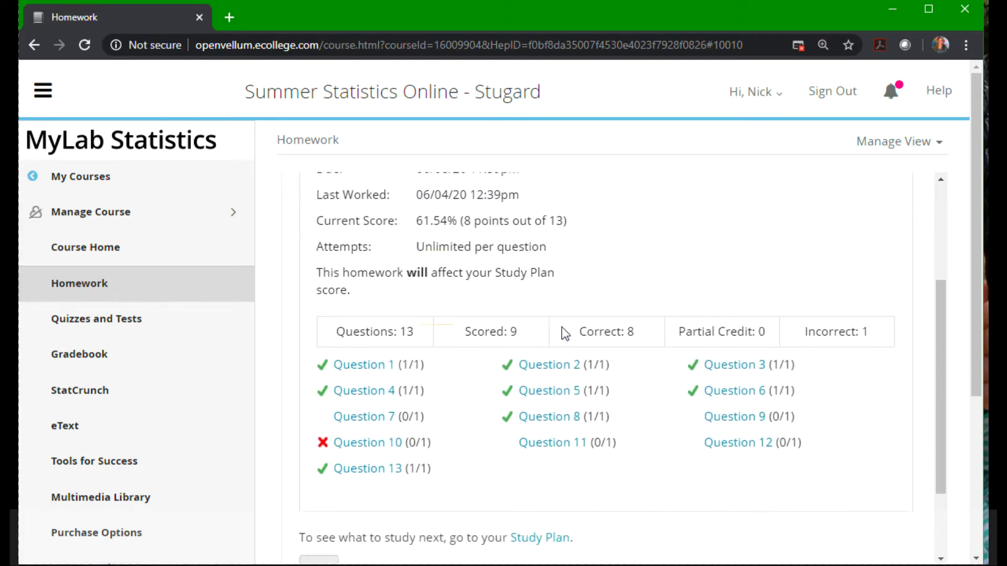
click(365, 338)
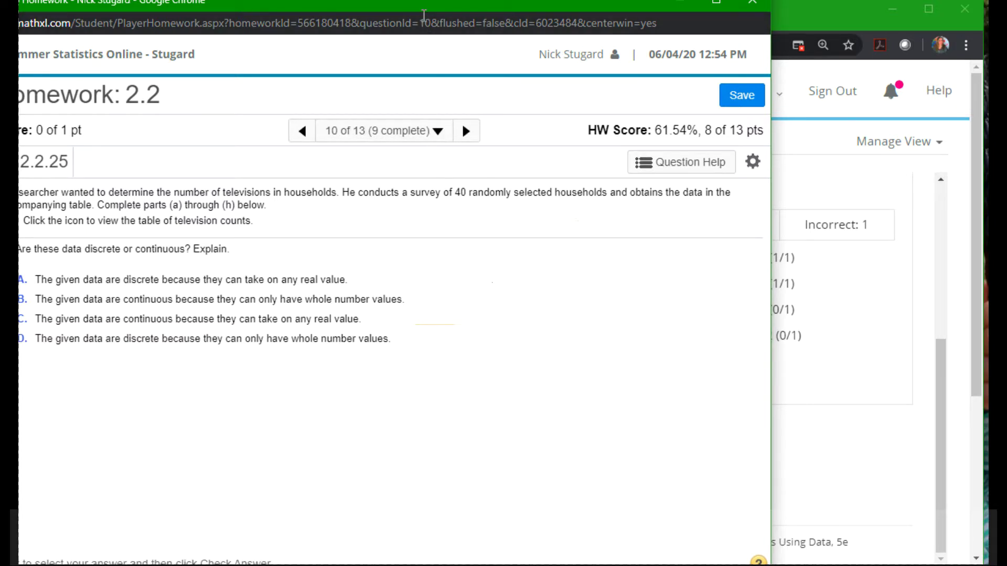
drag(413, 4, 458, 29)
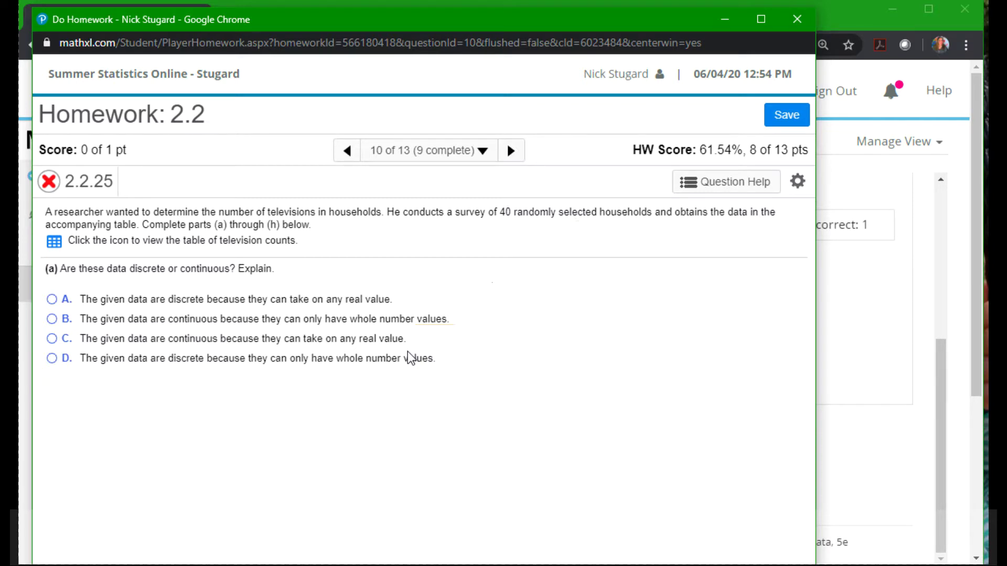
Open the question's table of television counts in Excel and enable editing of the exported workbook.
click(55, 242)
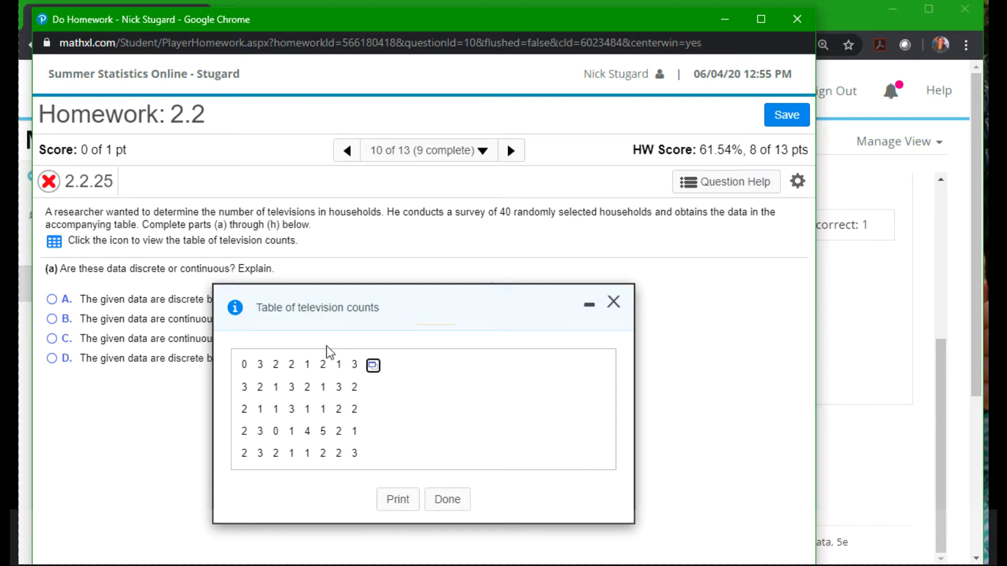
drag(363, 301, 435, 283)
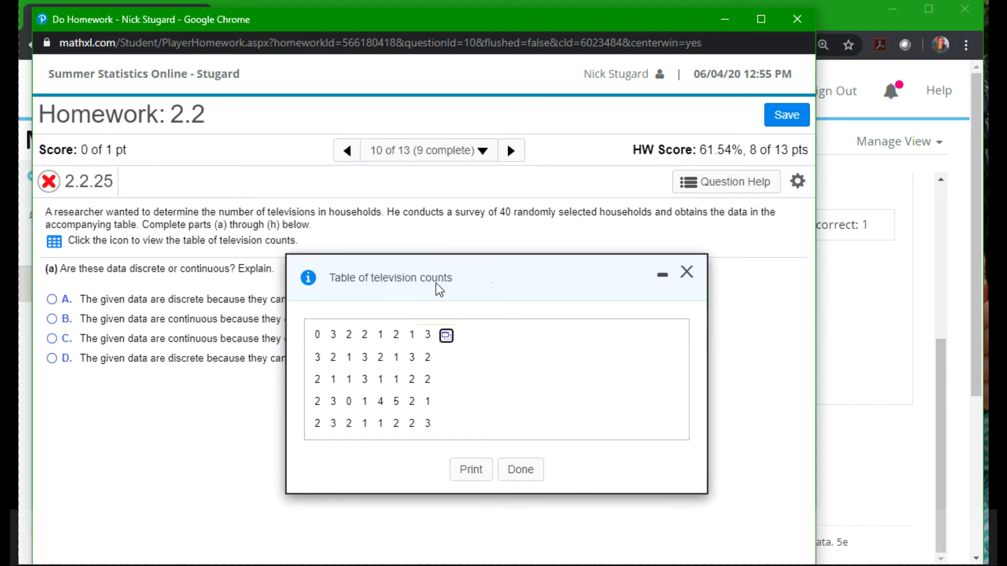
click(447, 338)
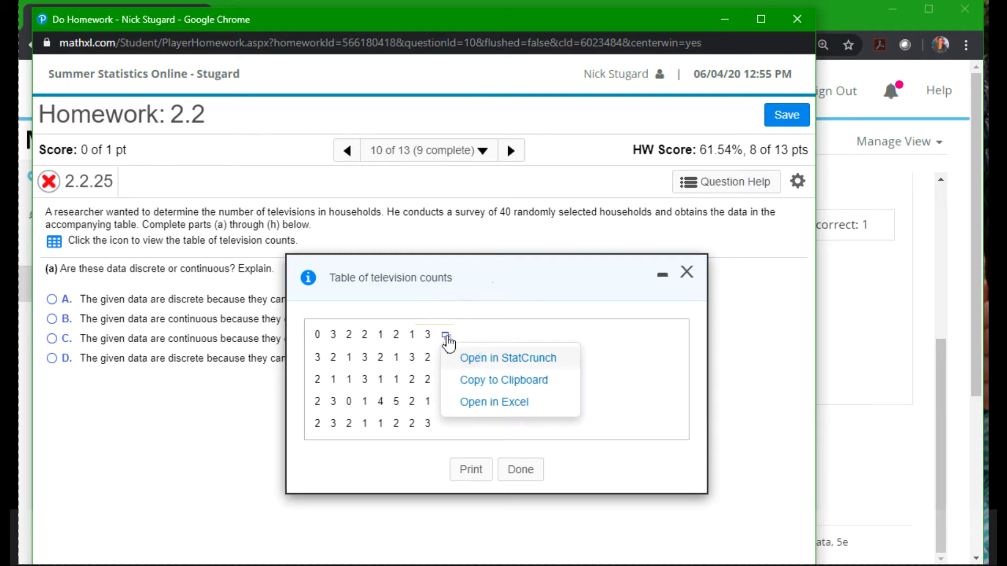
click(454, 412)
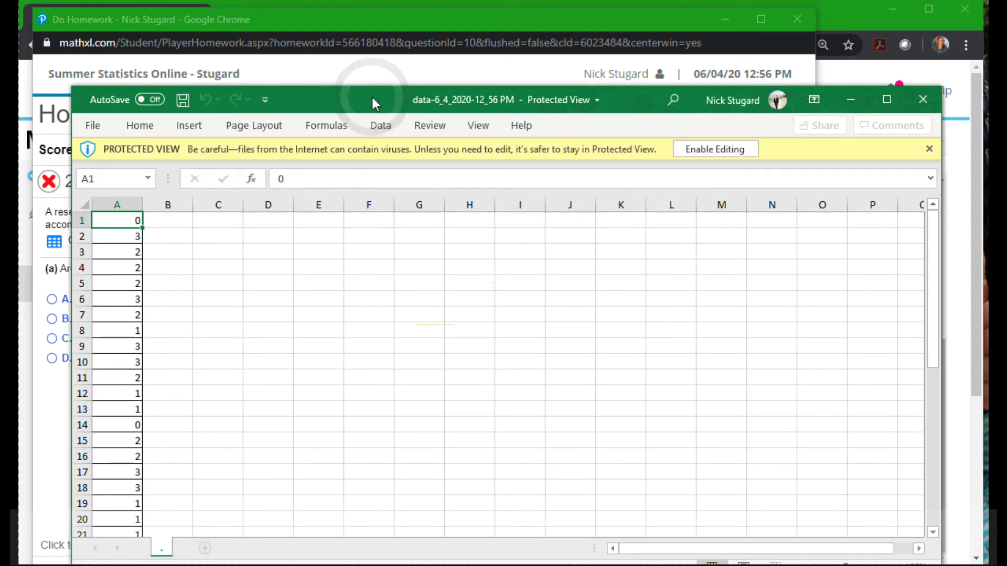
drag(372, 98, 351, 39)
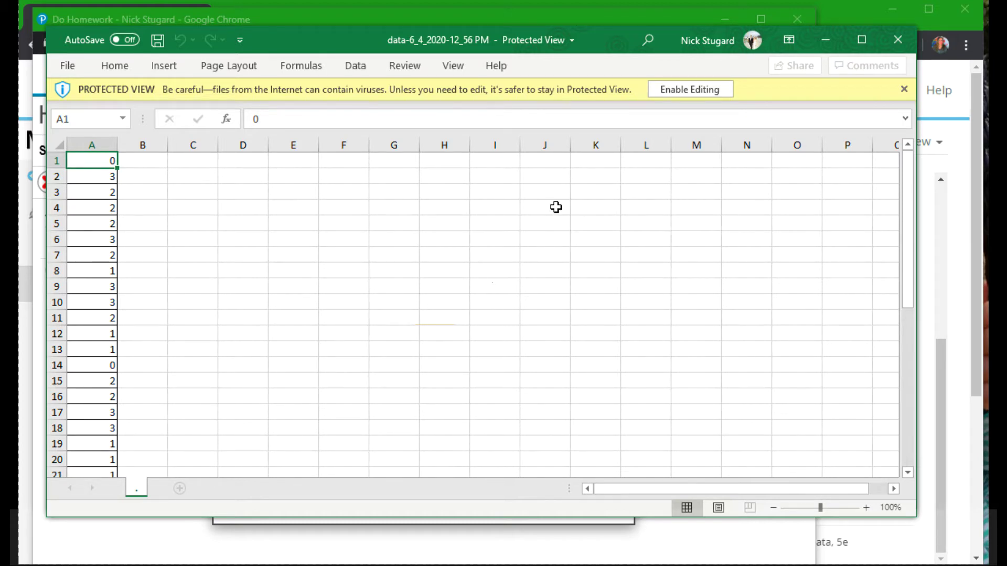
click(671, 89)
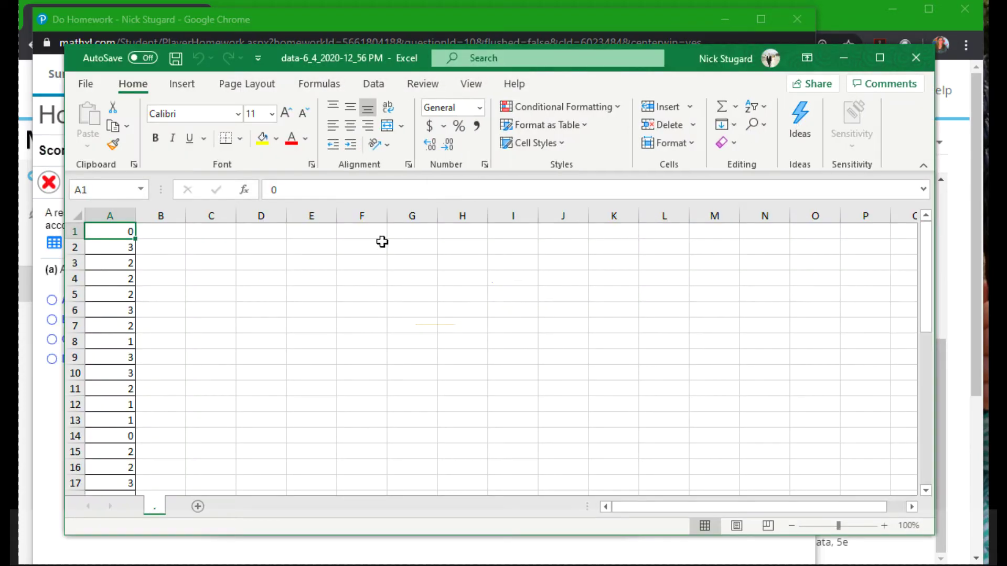
Back in the homework, close the data table and submit answer D for part (a), discrete with only whole number values.
click(339, 20)
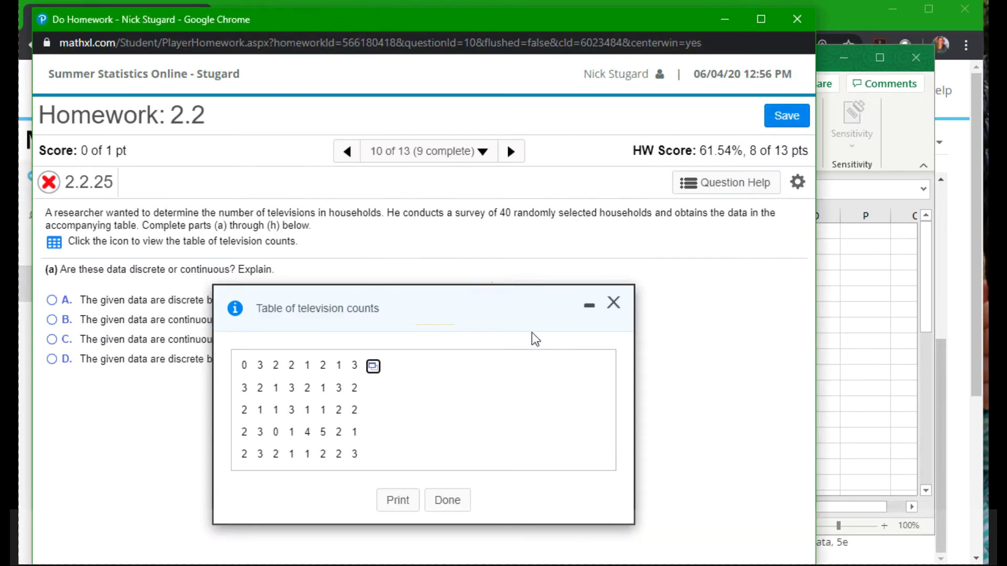
click(613, 303)
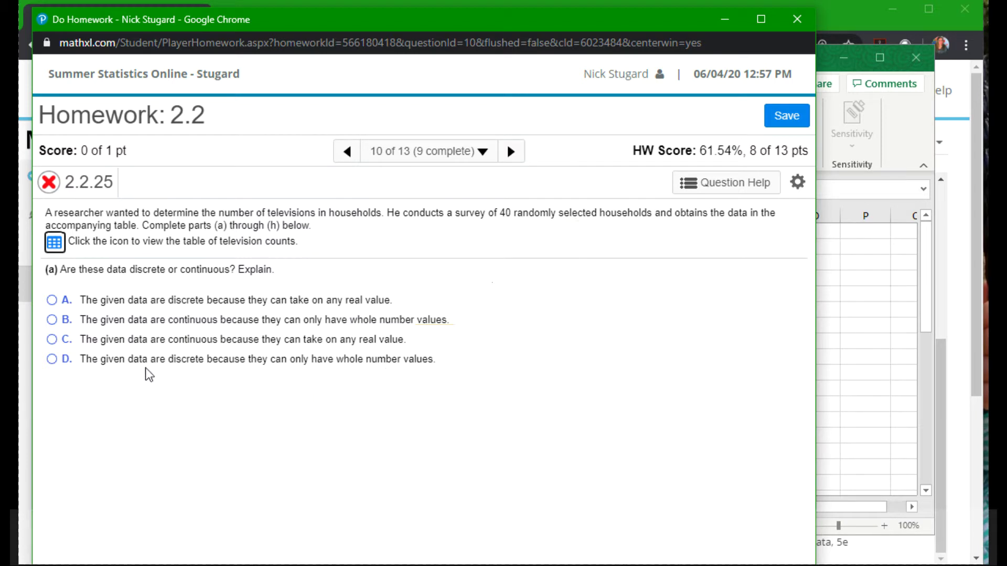
click(52, 359)
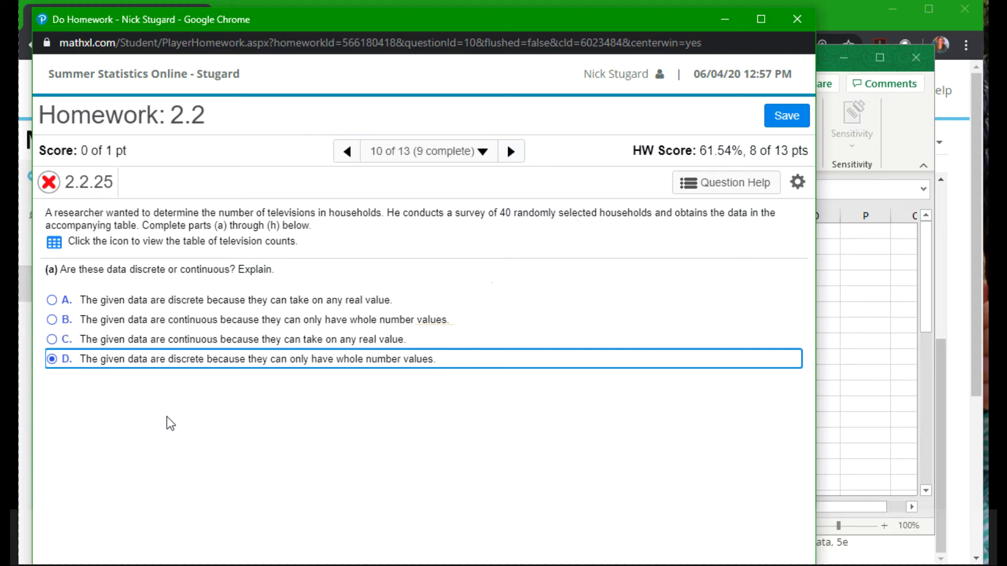
key(Return)
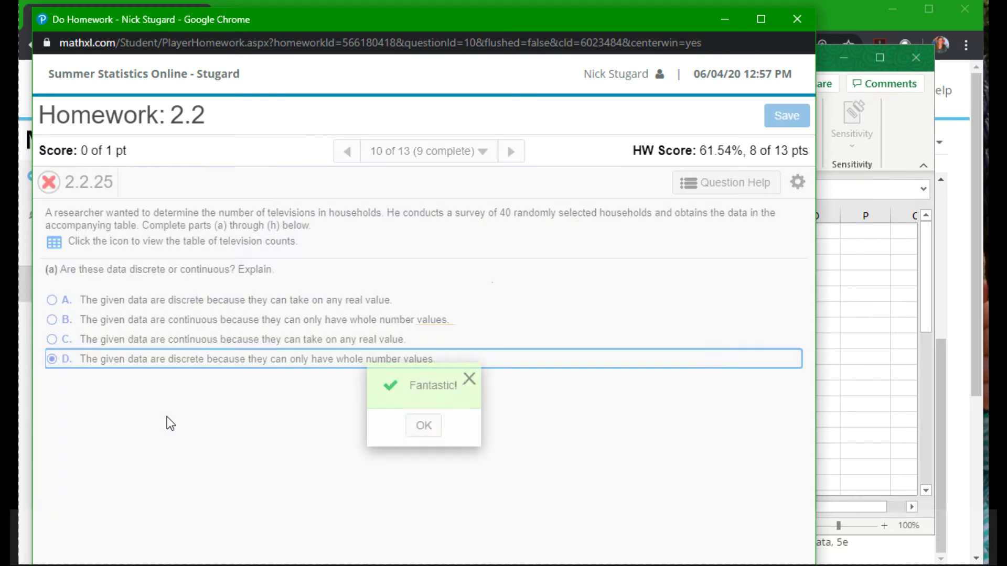
key(Return)
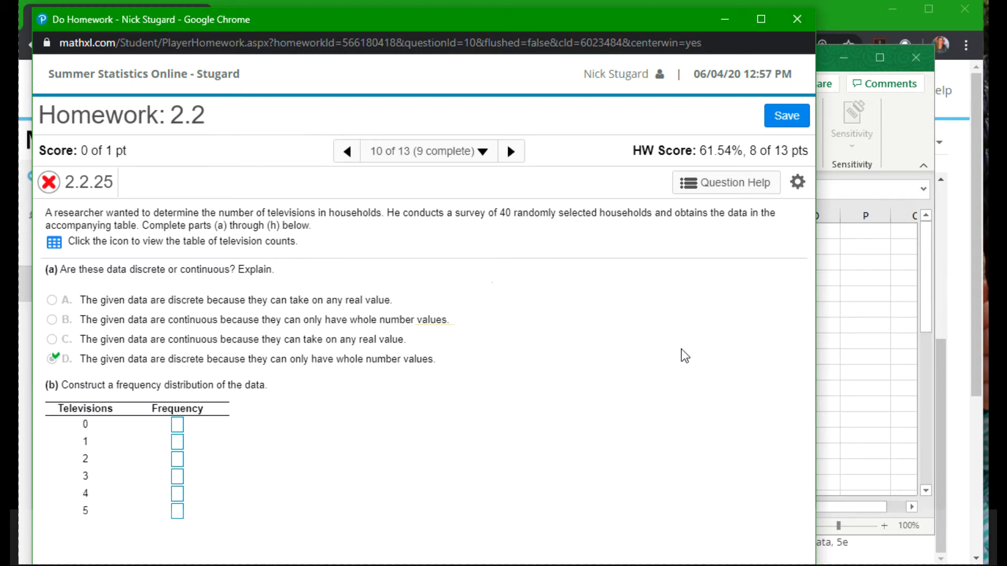
Switch to the Excel workbook and sort the television counts in column A from smallest to largest.
click(925, 309)
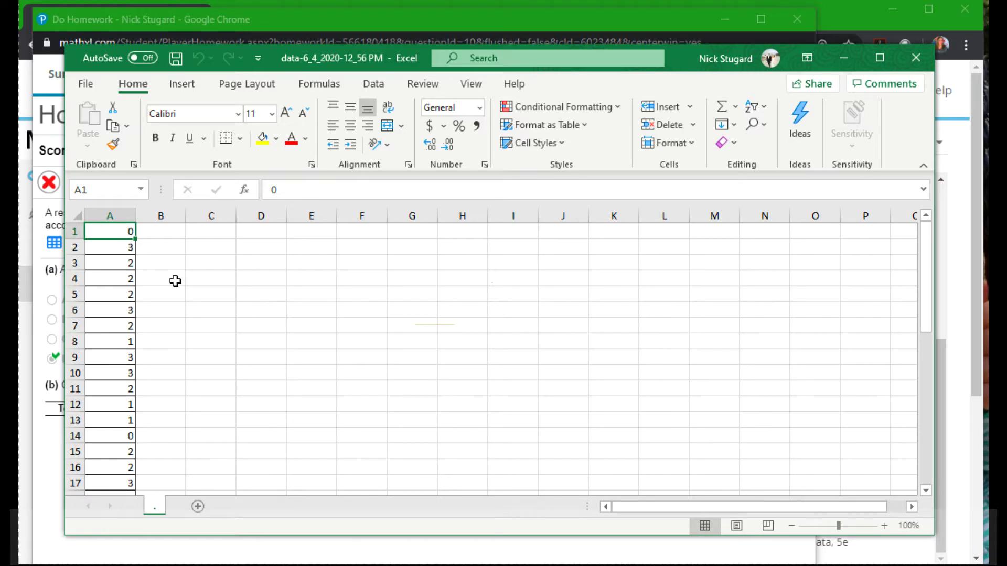
click(111, 211)
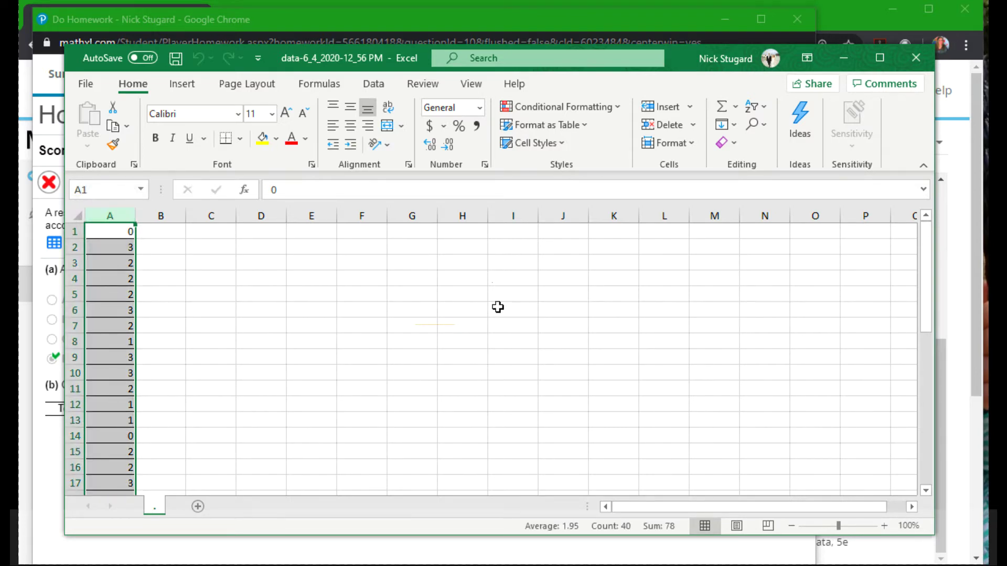
click(765, 110)
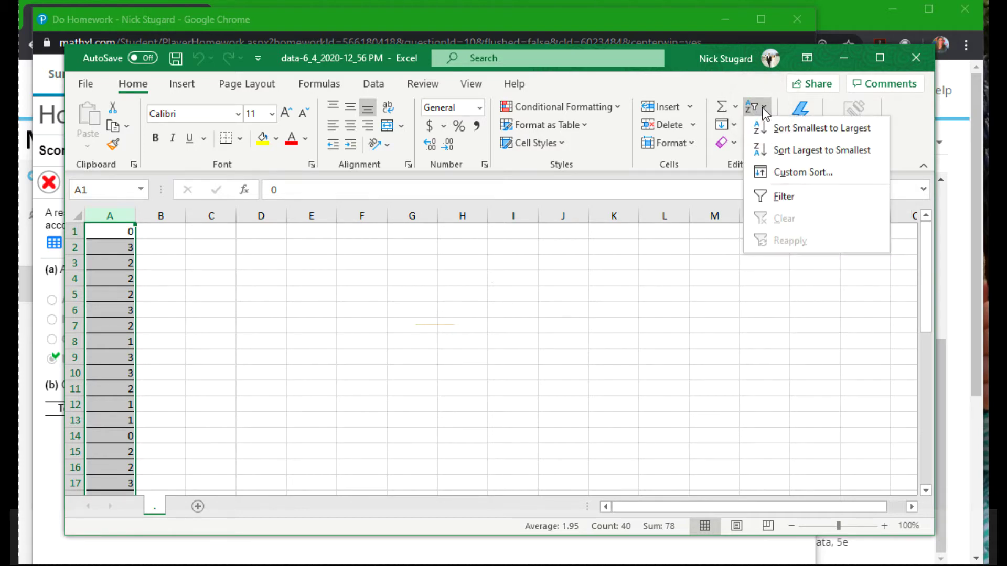
click(813, 130)
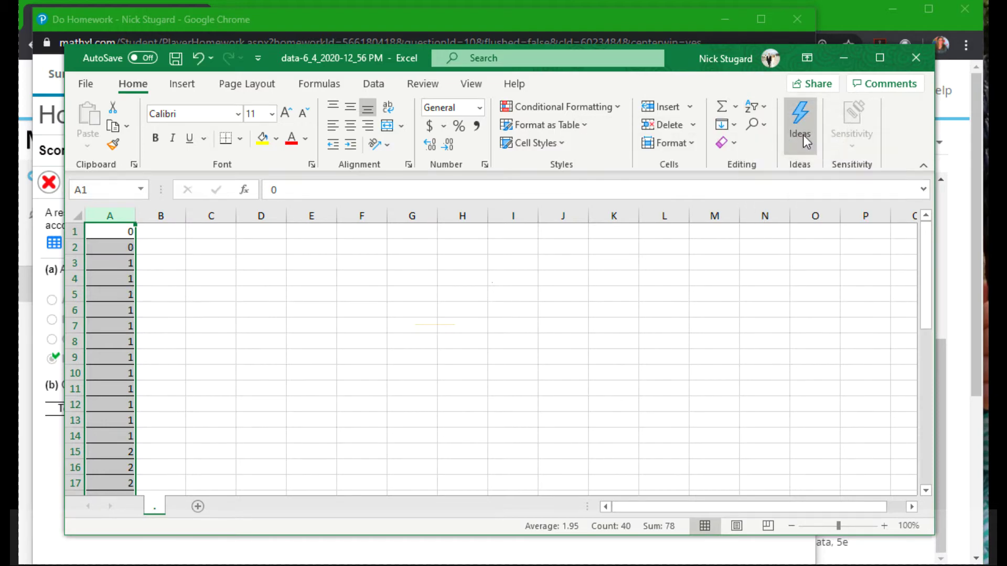
Enter the table headers "# of TVs" in C2 and "Frequency" in D2.
click(224, 247)
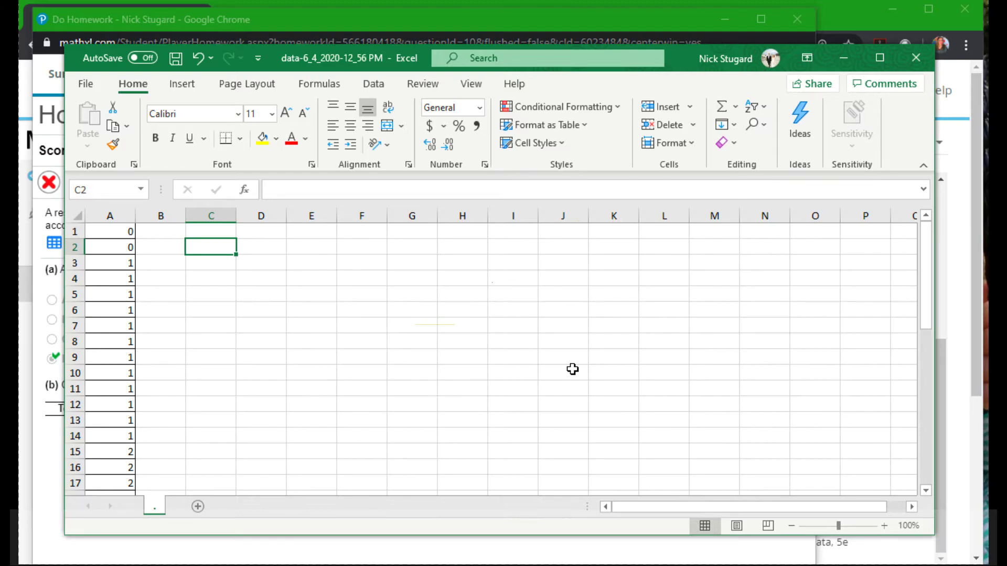
text(#)
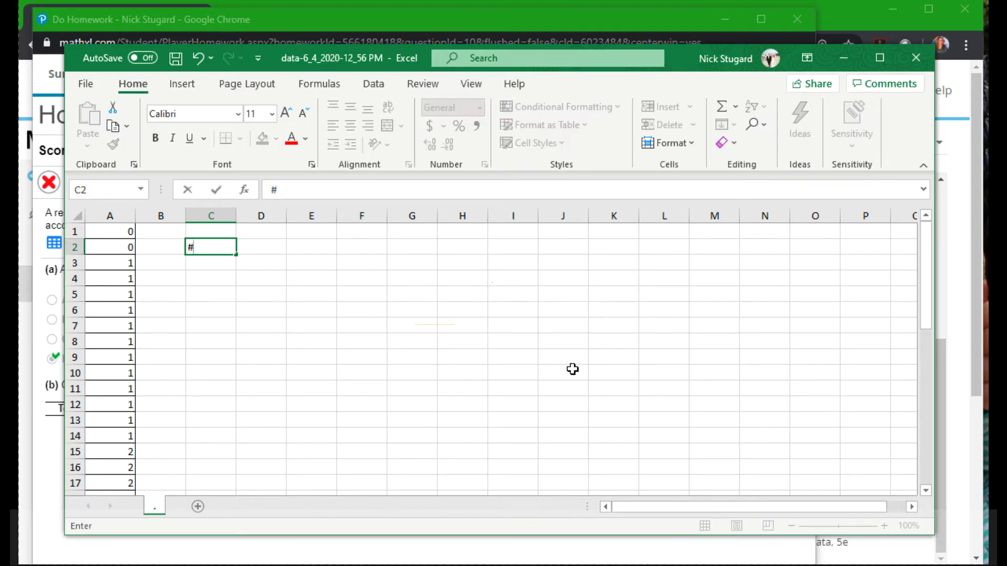
text( of TVs)
key(Tab)
text(Frewe)
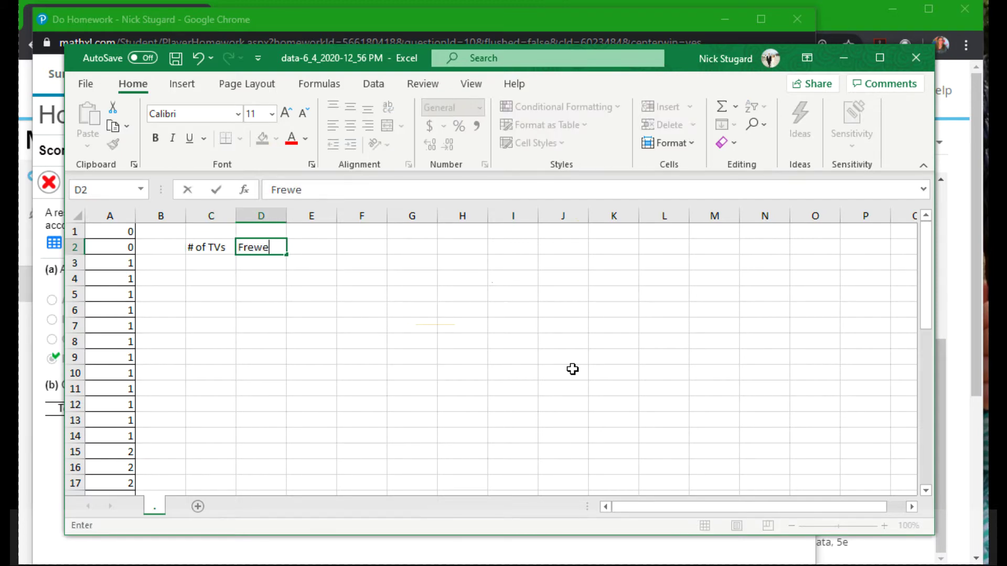
key(BackSpace)
key(BackSpace)
text(quency)
key(Return)
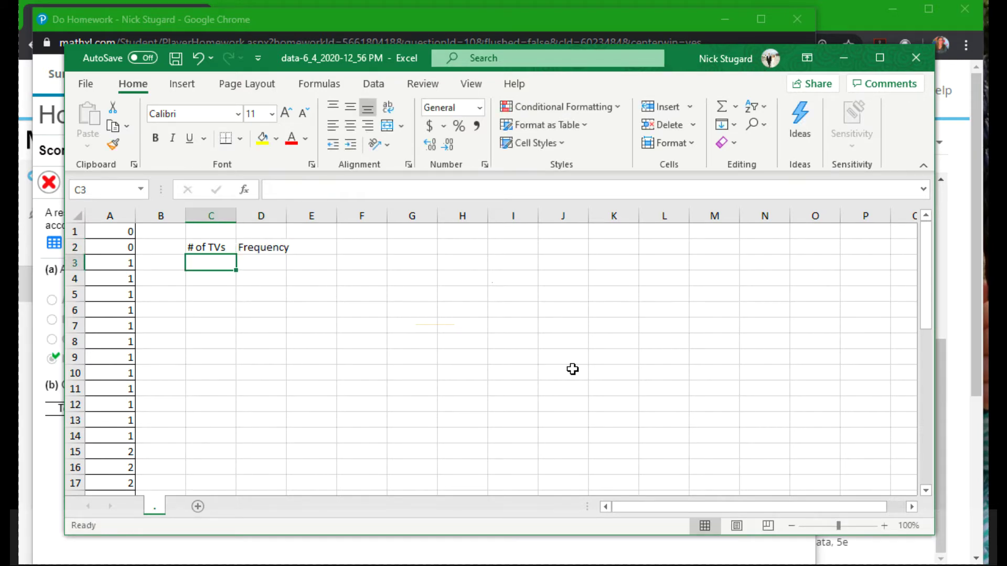
List the categories zero, one, two, three, four and five in cells C3 through C8.
text(zero)
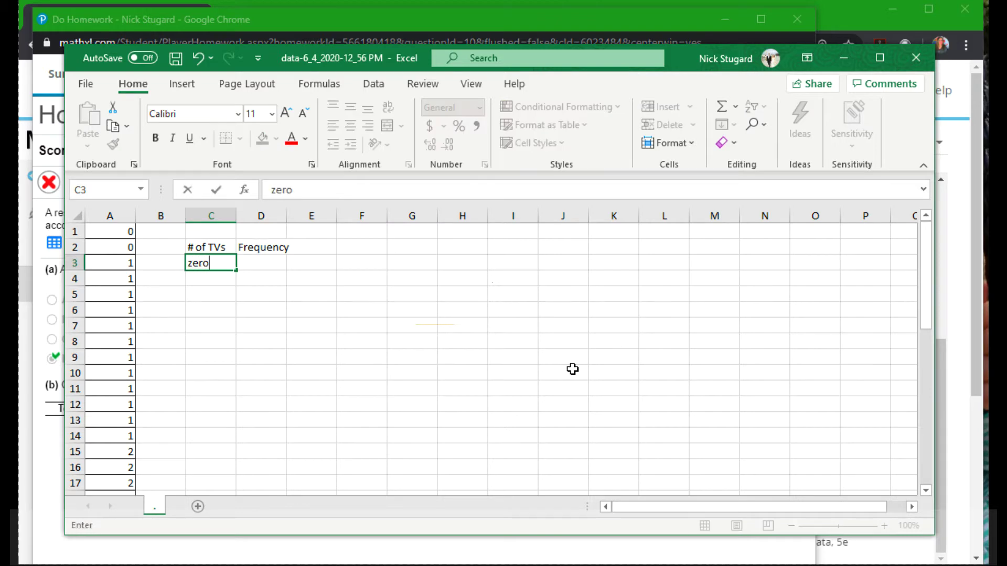
key(Return)
text(one)
key(Return)
text(two)
key(Return)
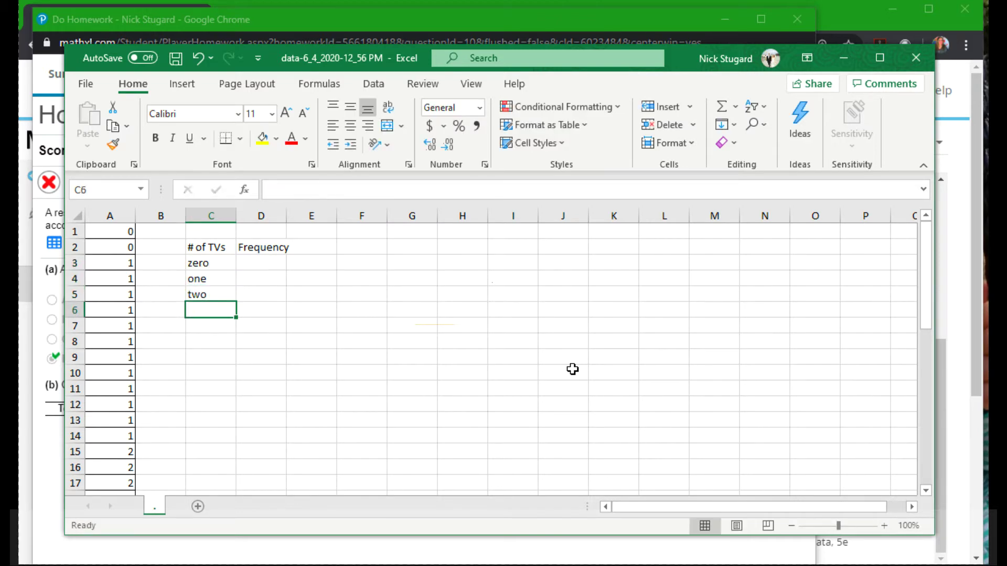
text(three)
key(Return)
text(four)
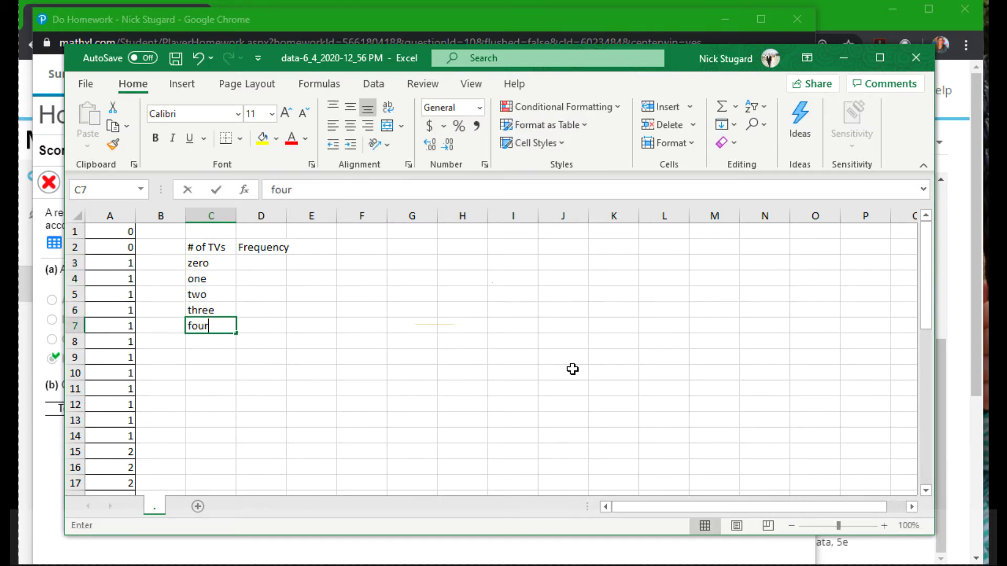
key(Return)
scroll(517, 366, down, 10)
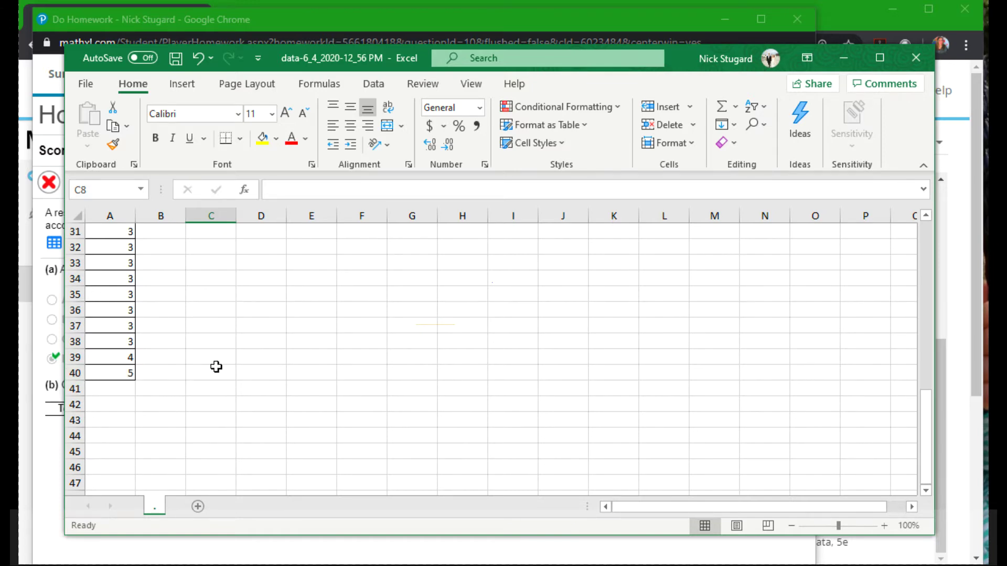
scroll(216, 364, up, 10)
text(five)
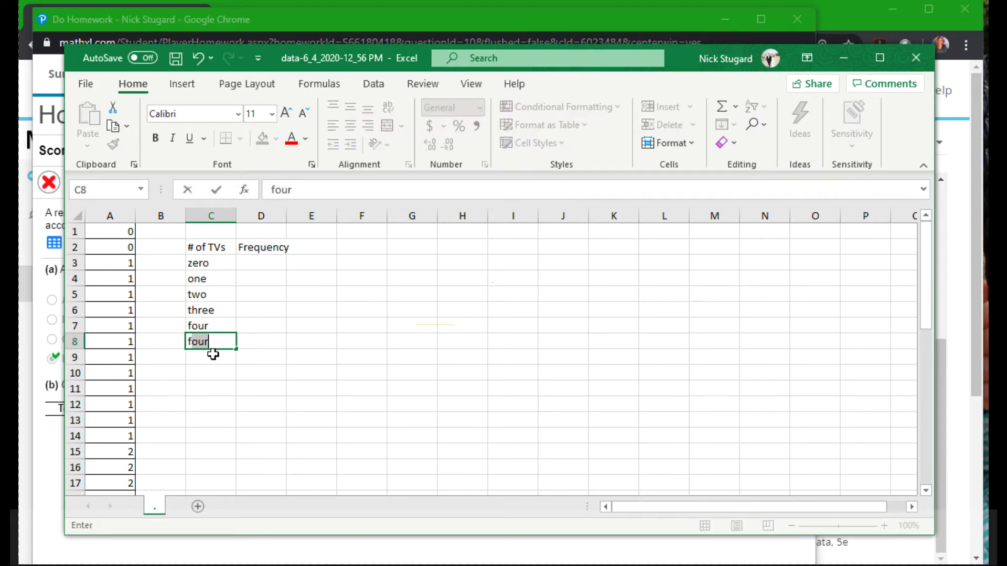
key(Return)
Enter a frequency of 2 for the zero category in D3.
key(Up)
key(Up)
key(Up)
key(Up)
key(Up)
key(Up)
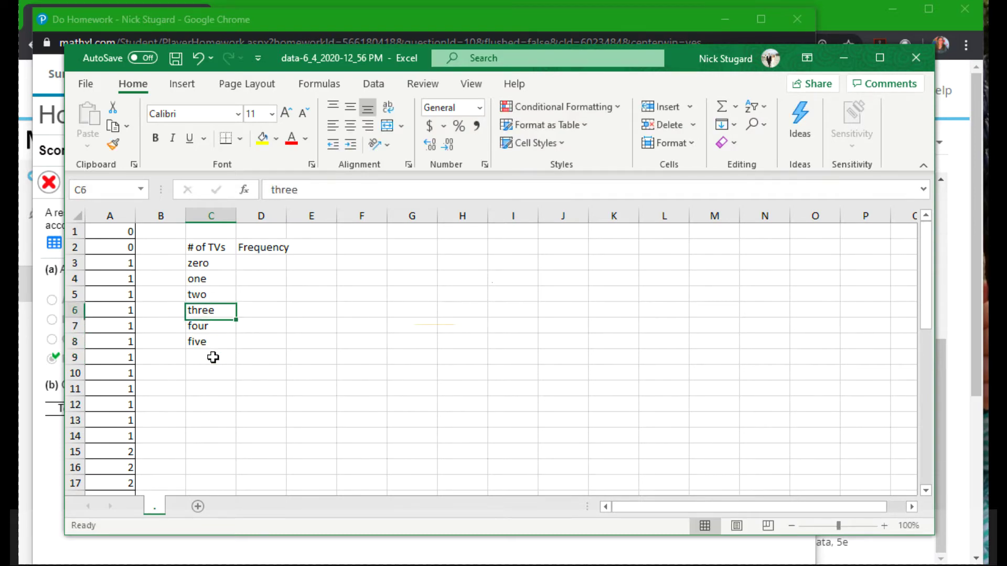
key(Right)
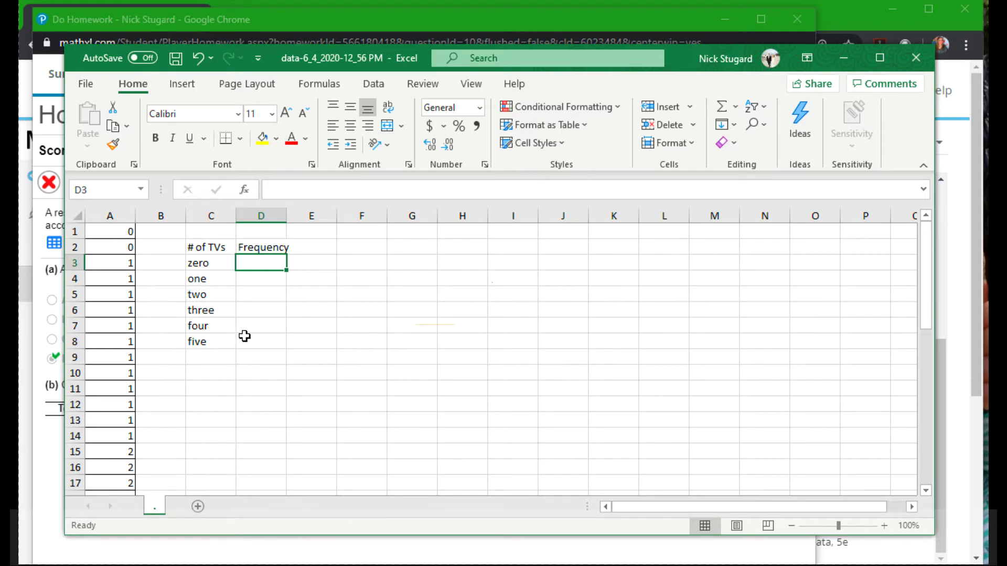
text(2)
key(Return)
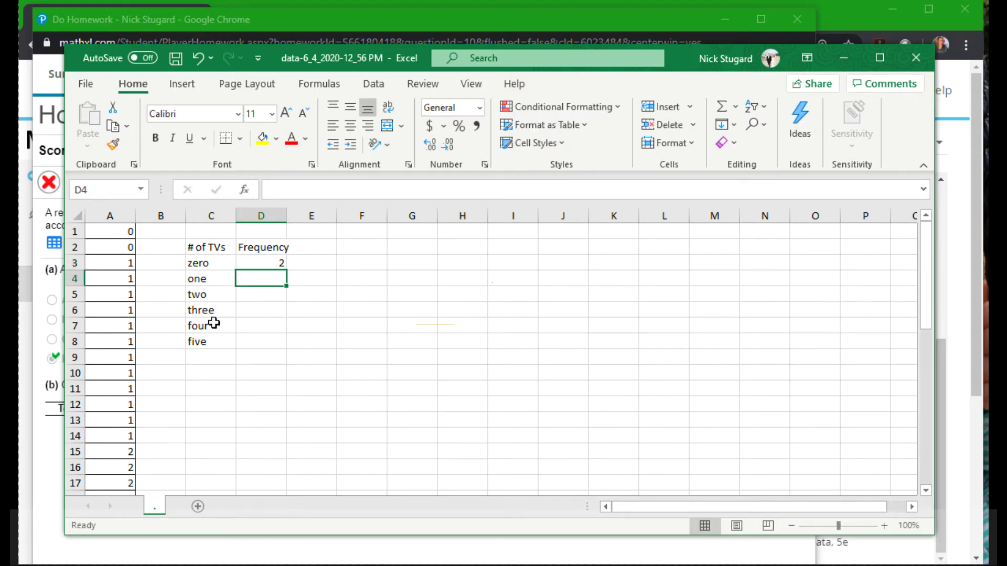
Count the entries equal to 1 in the sorted column A, going cell by cell from A3 to A14.
click(119, 263)
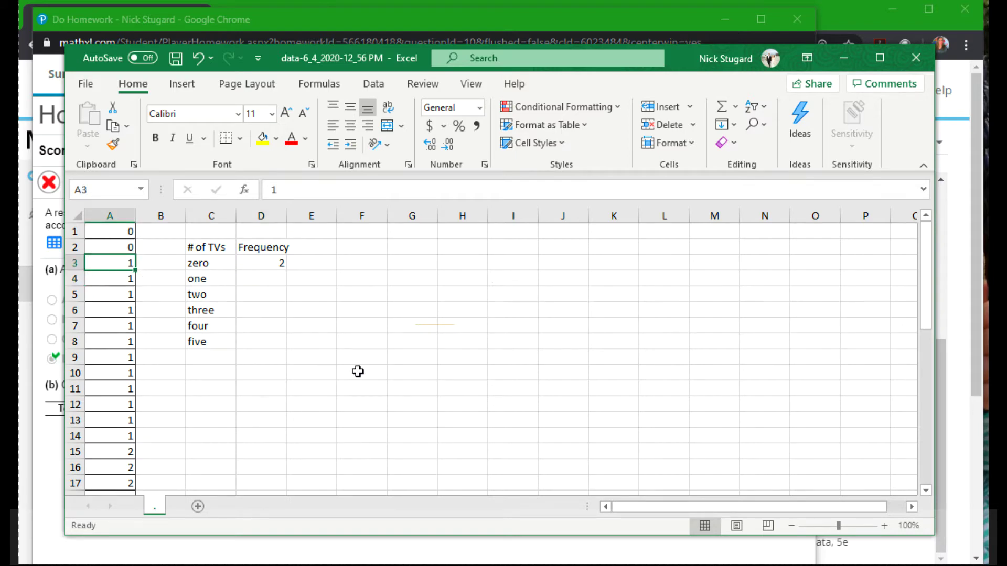
key(Down)
key(Down)
key(Down)
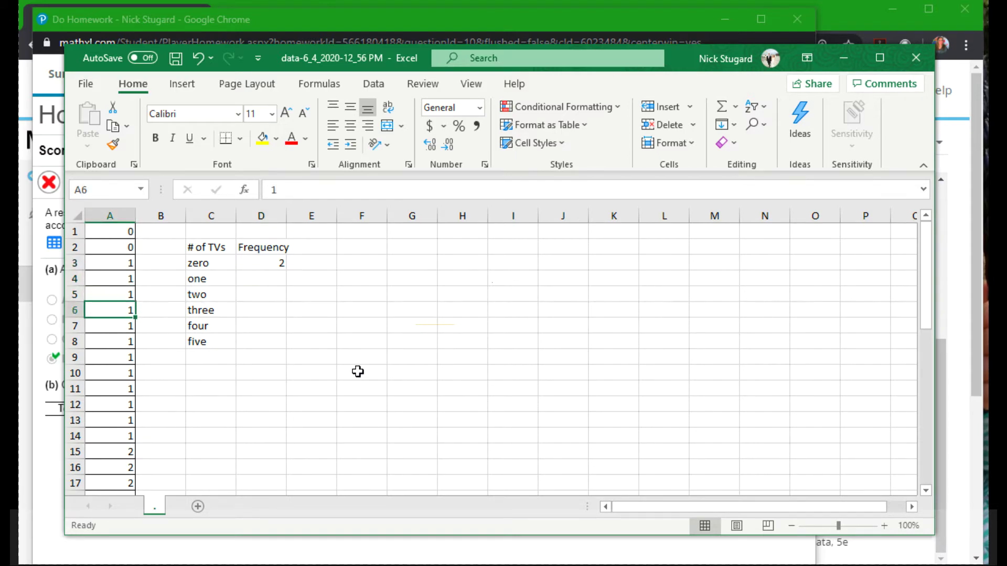
key(Down)
key(Down)
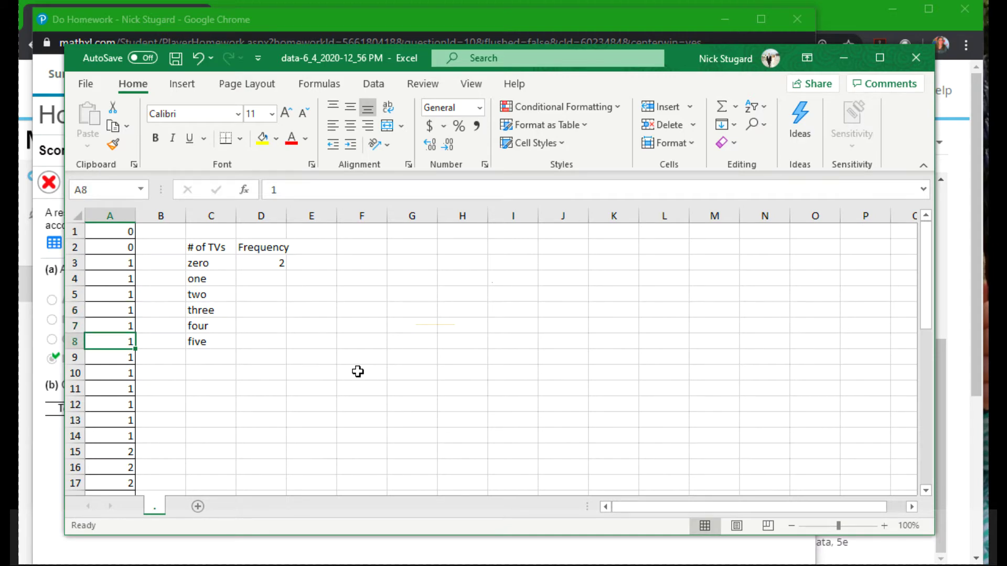
key(Down)
key(Down)
key(Down)
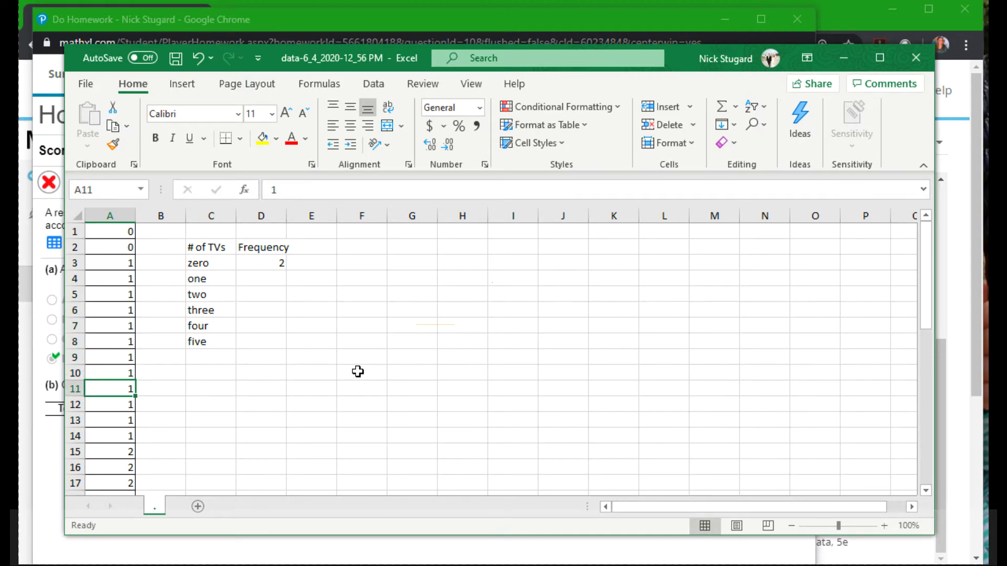
key(Down)
key(Down)
key(Down)
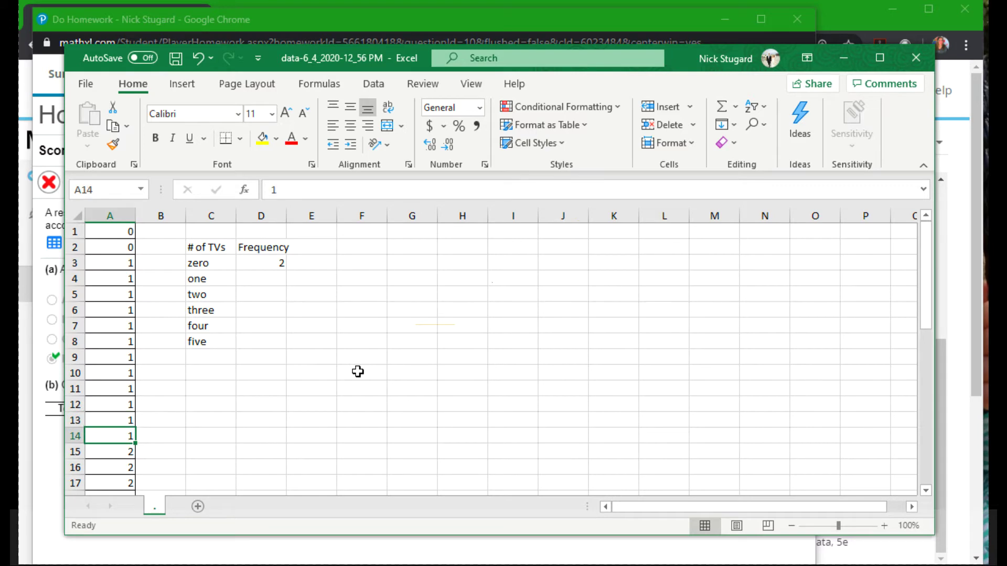
Enter a frequency of 12 for the one category in D4.
click(255, 281)
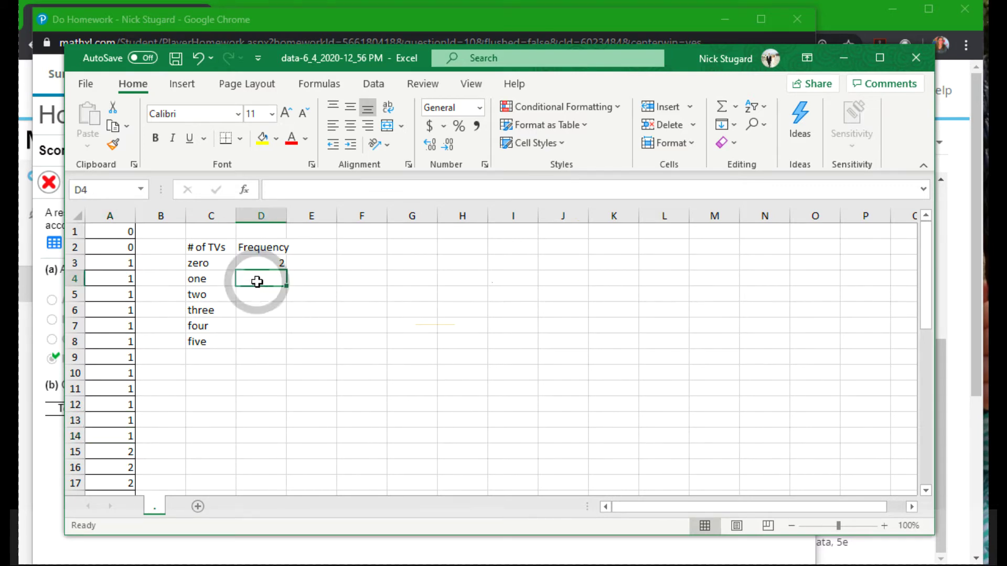
text(12)
key(Return)
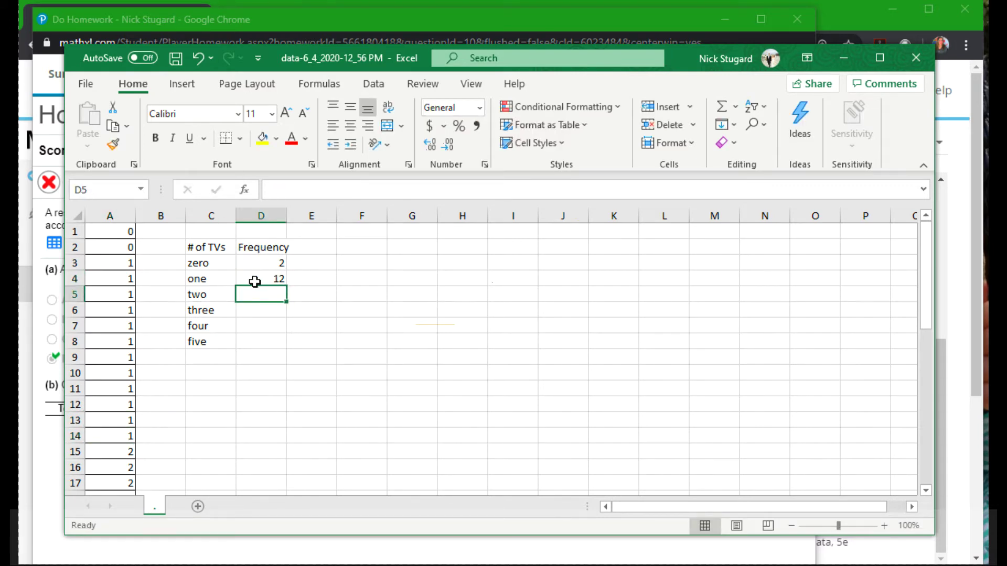
Count the entries equal to 2 in the sorted column A, going cell by cell from A15 to A29.
scroll(169, 335, down, 2)
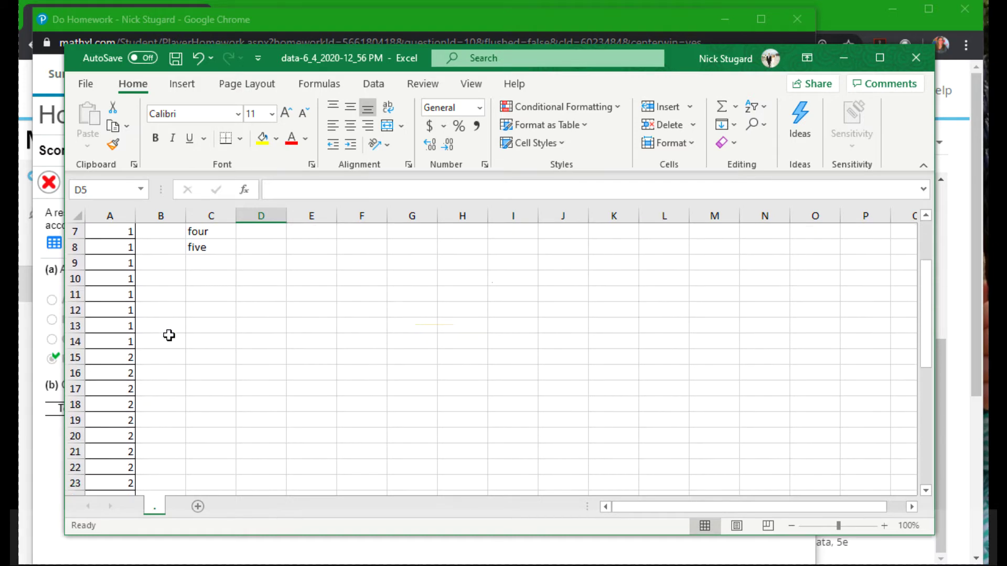
scroll(169, 336, down, 2)
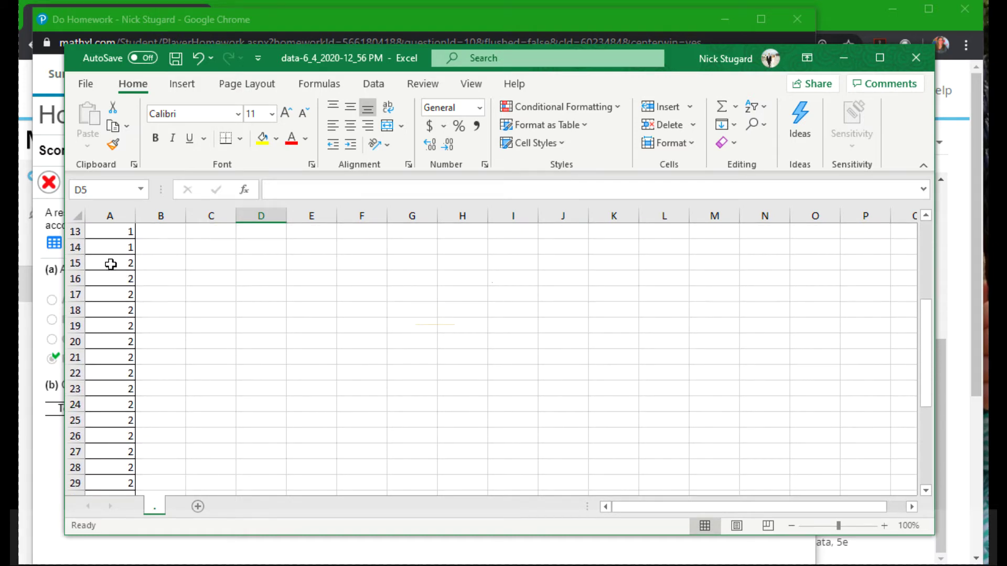
click(110, 264)
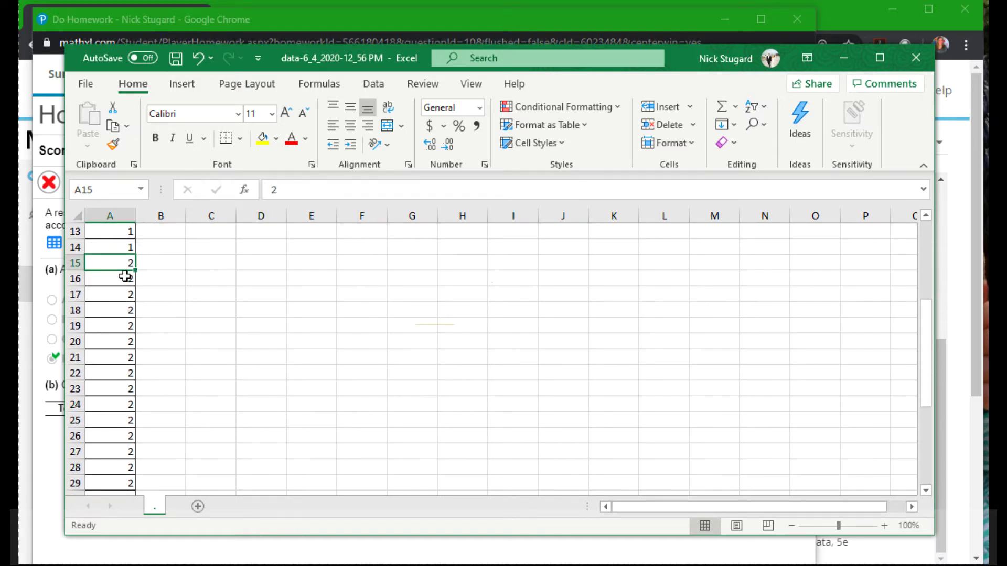
key(Down)
key(Down)
key(Down)
key(Down)
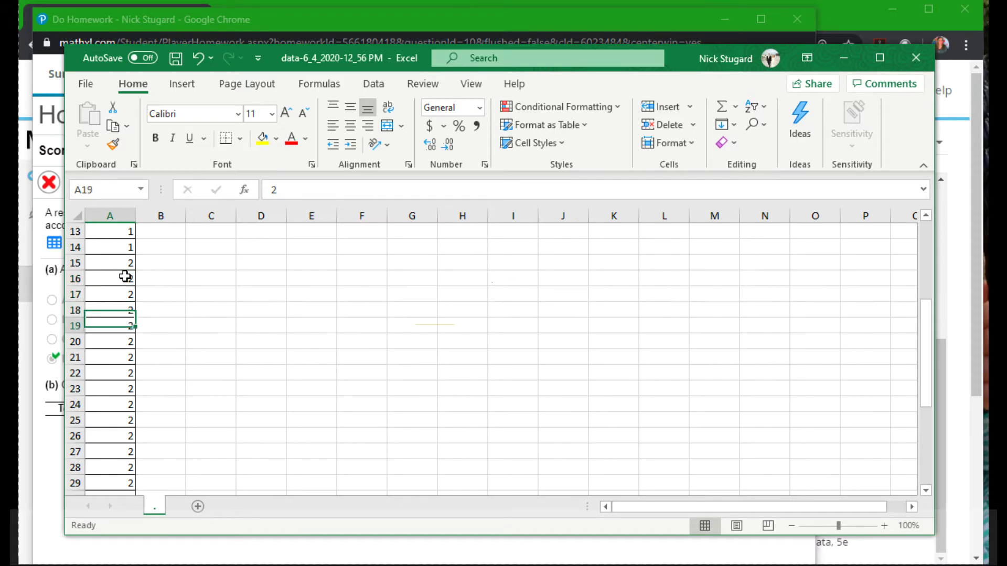
key(Down)
key(Down)
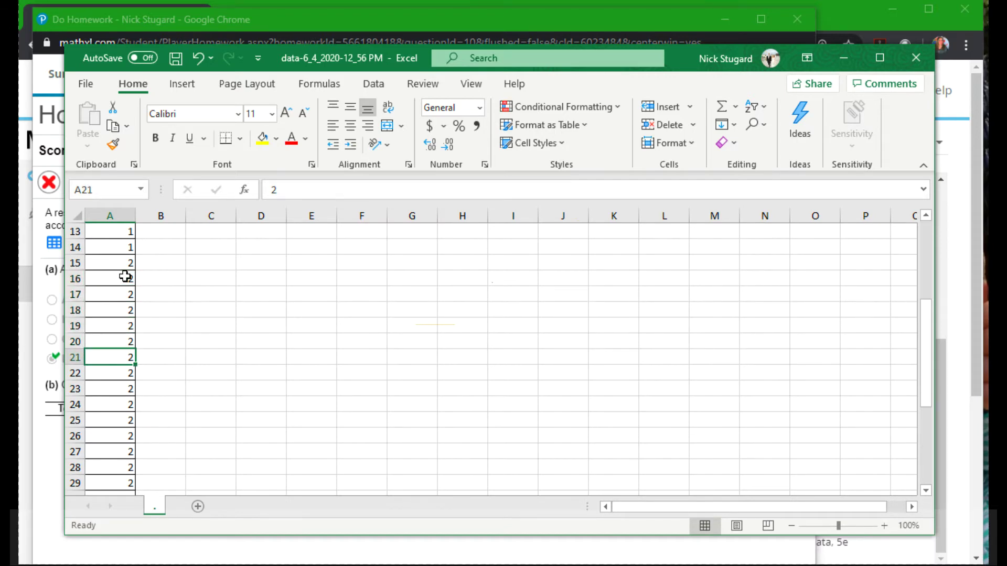
key(Down)
key(Down)
key(Down)
key(Down)
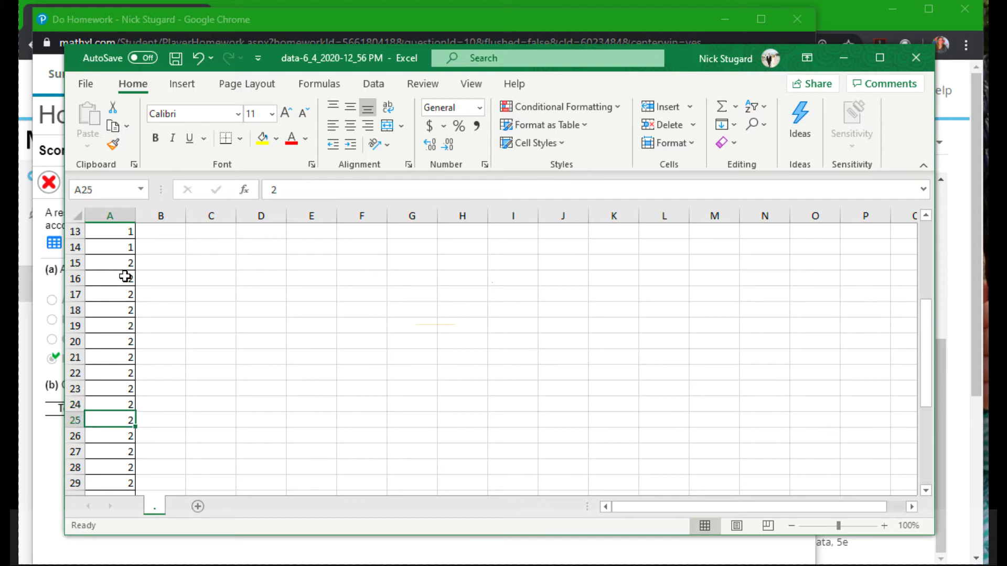
key(Down)
key(Down)
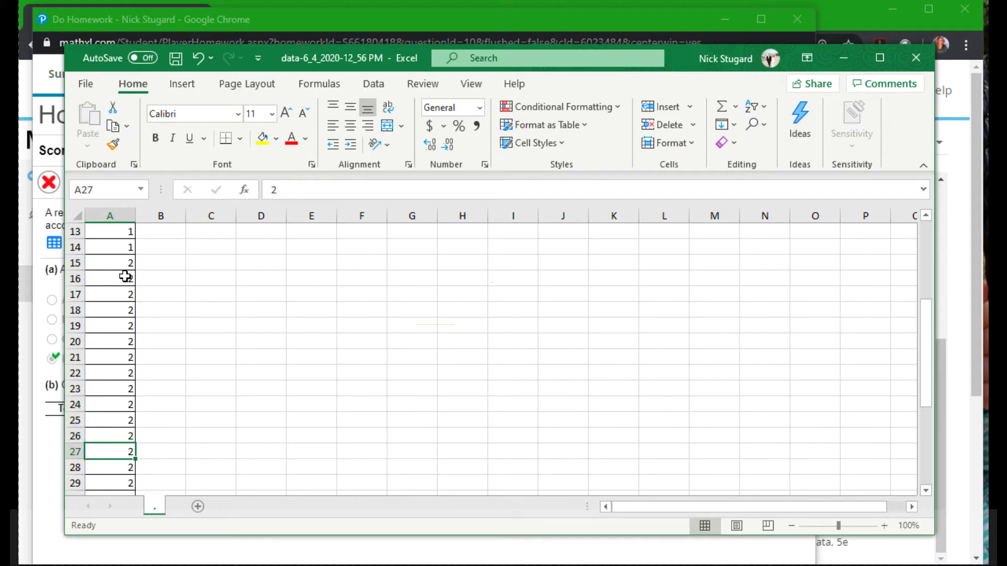
key(Down)
key(Down)
key(Down)
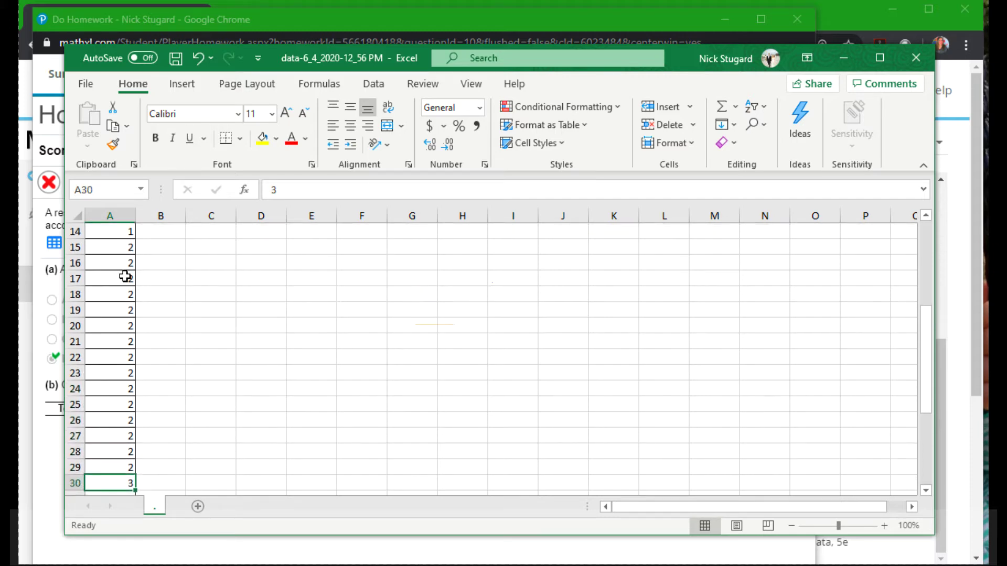
Enter a frequency of 15 for the two category in D5.
scroll(186, 301, up, 5)
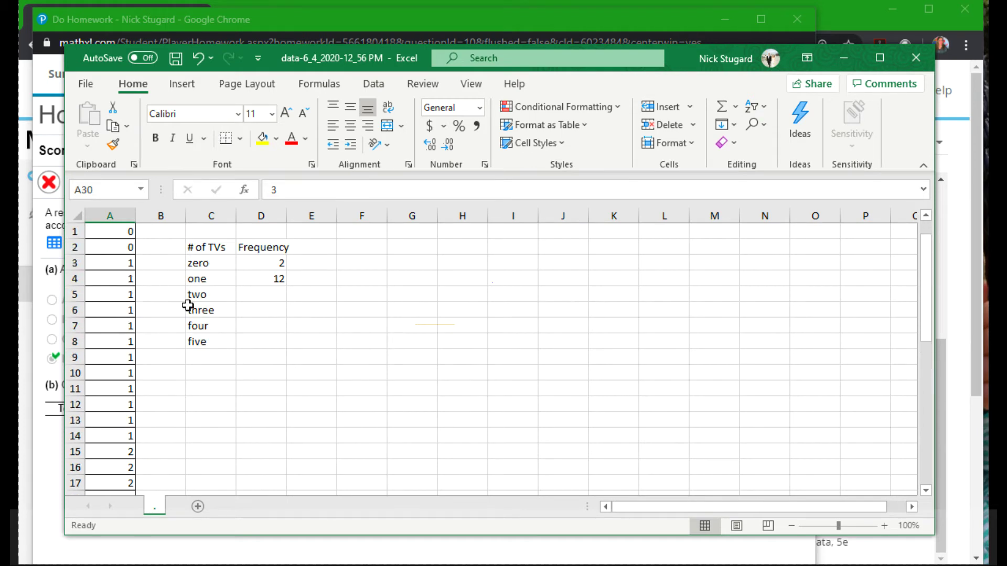
click(261, 293)
text(15)
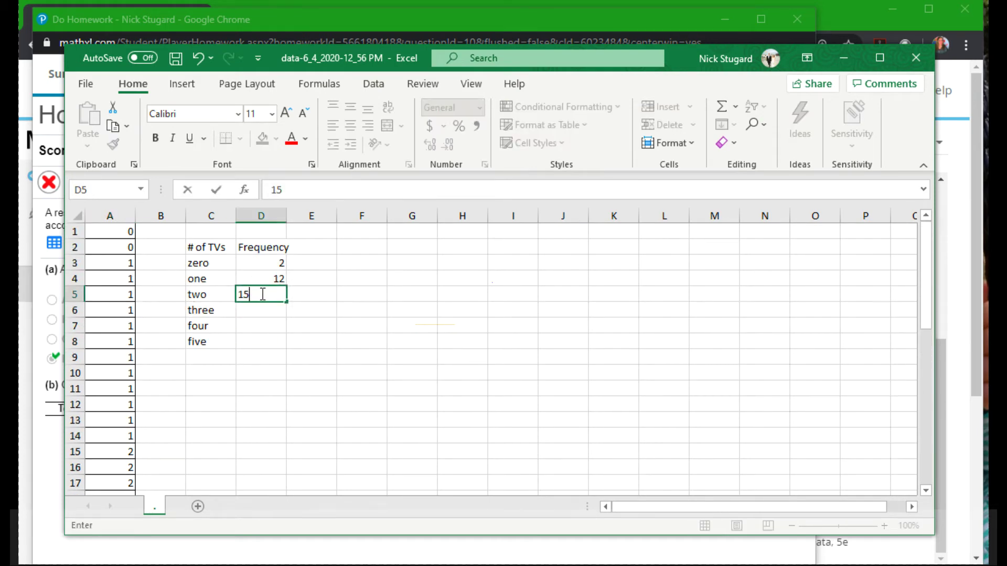
key(Return)
Count the entries equal to 3 in the sorted column A, going cell by cell from A30 to A38.
scroll(217, 345, down, 10)
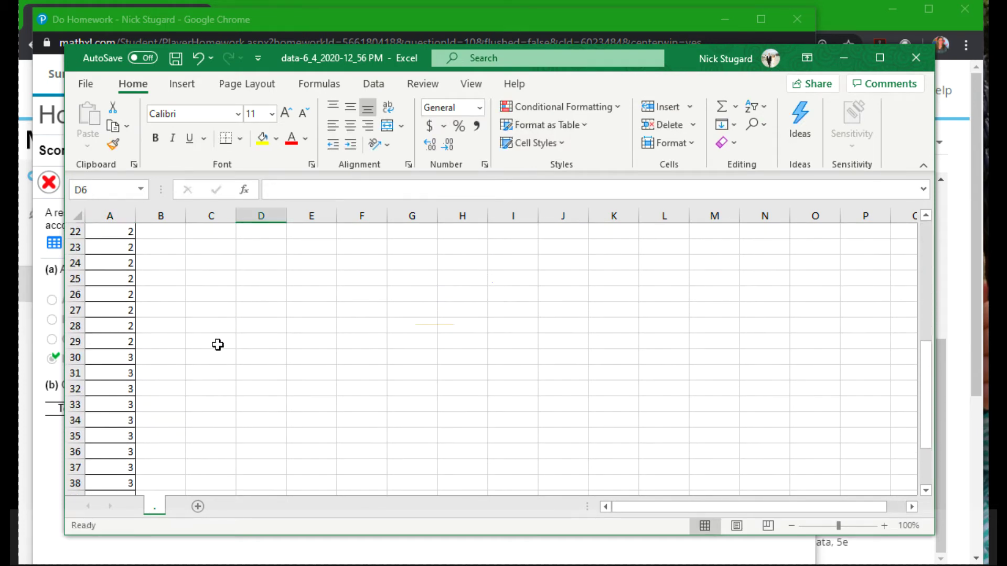
scroll(218, 345, up, 1)
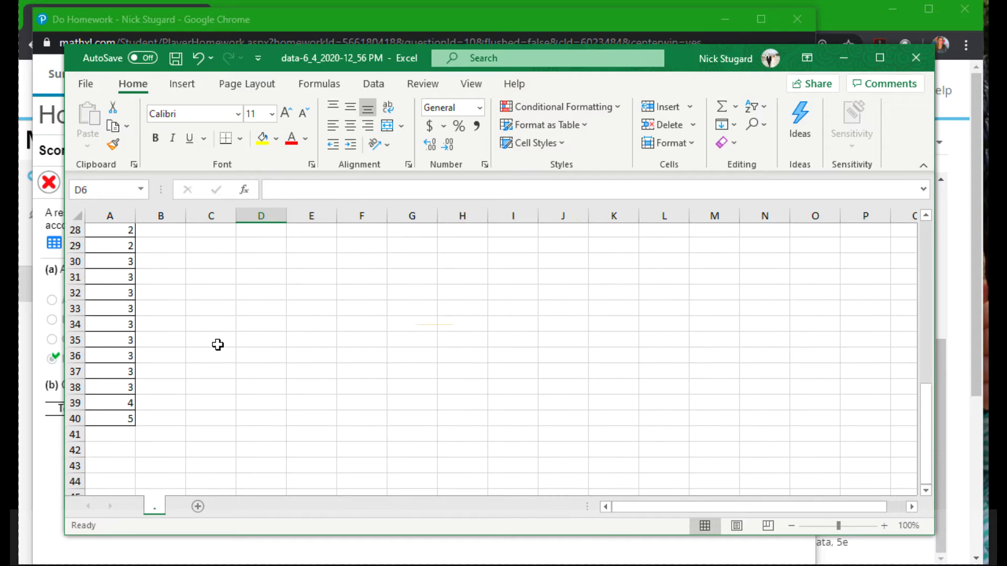
click(110, 258)
key(Down)
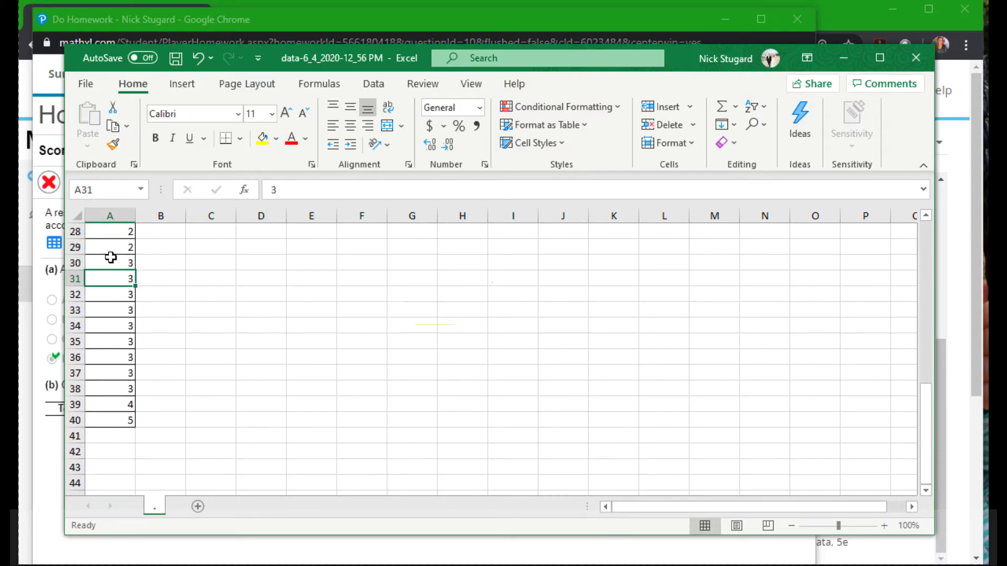
key(Down)
key(Down)
key(Down)
key(Down)
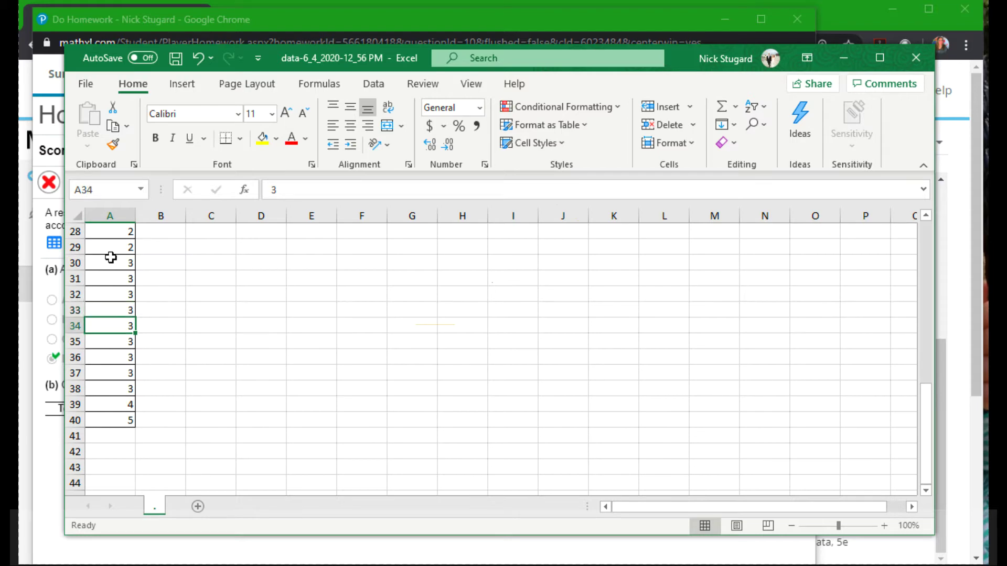
key(Down)
key(Down)
key(Down)
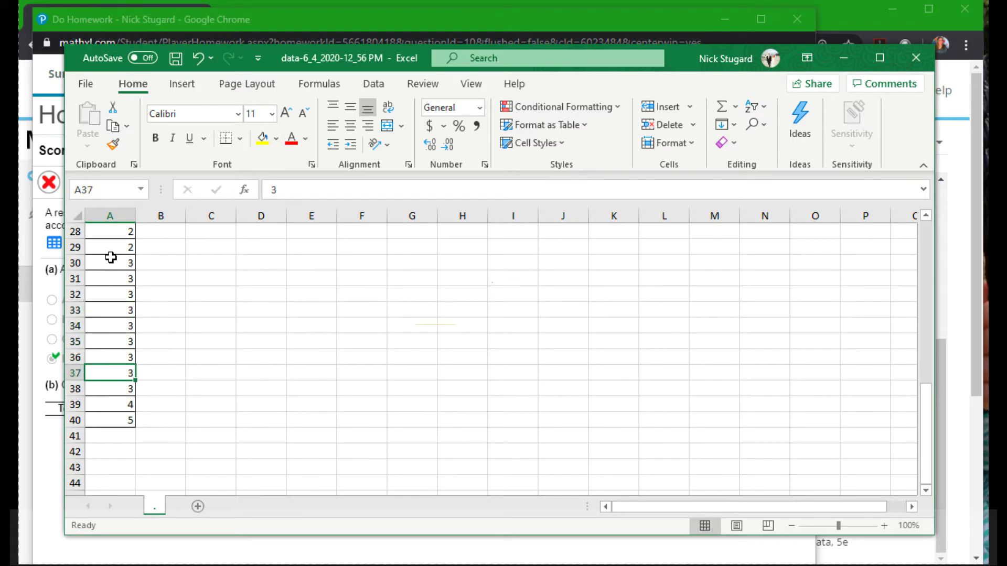
Enter a frequency of 9 for the three category in D6.
scroll(184, 338, up, 9)
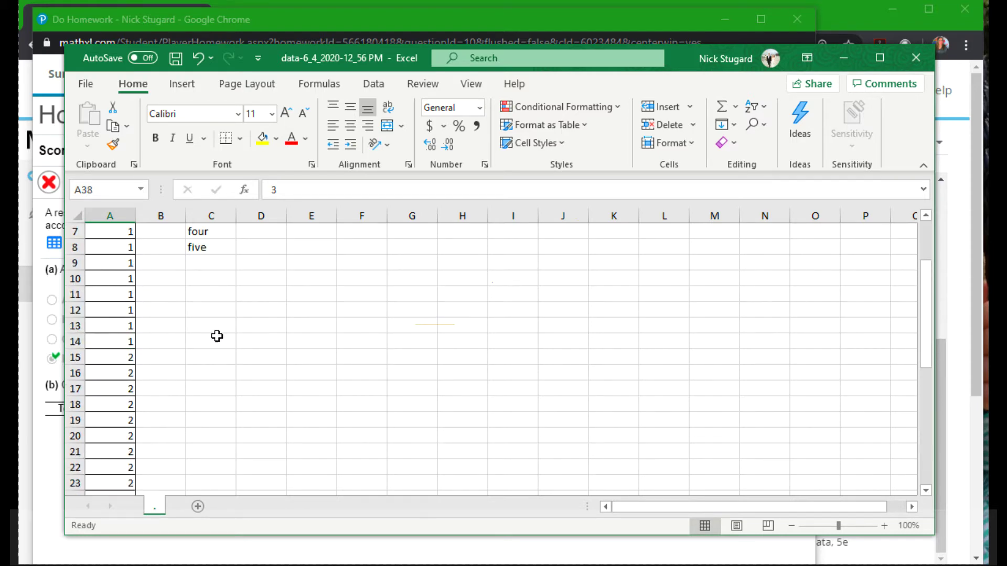
click(264, 307)
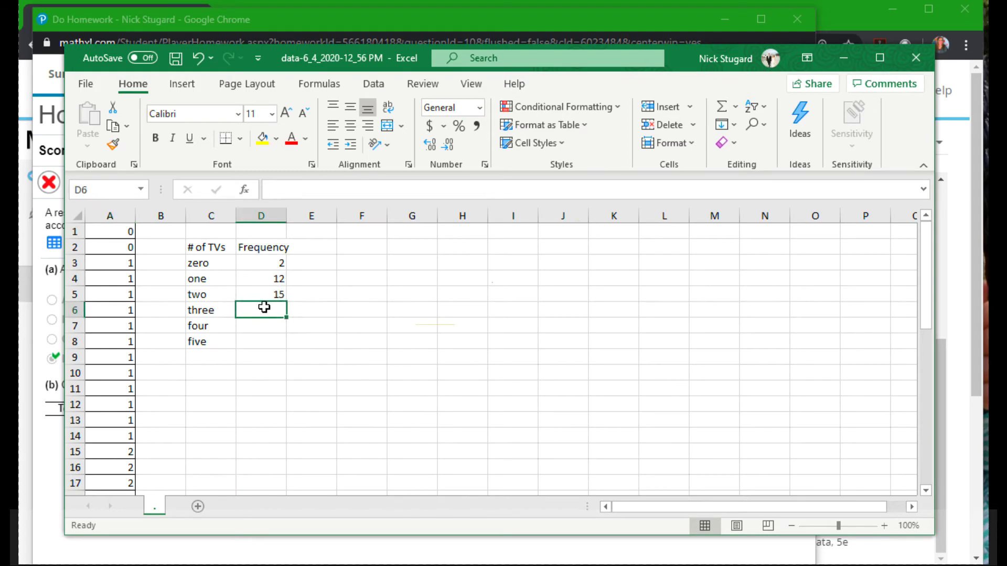
text(9)
key(Return)
Check the last entries of column A and enter a frequency of 1 for both four and five in D7 and D8.
scroll(264, 315, down, 9)
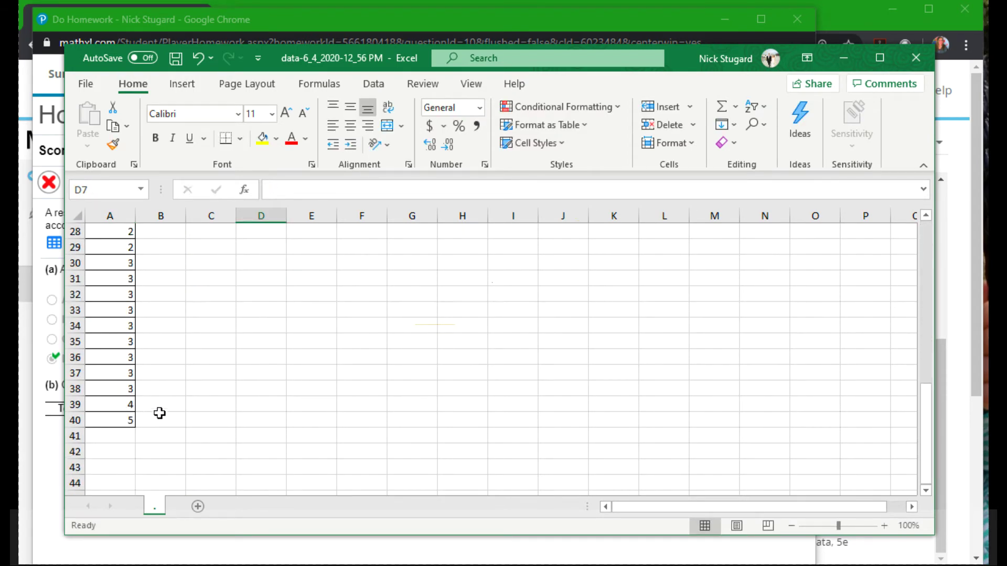
scroll(214, 391, up, 9)
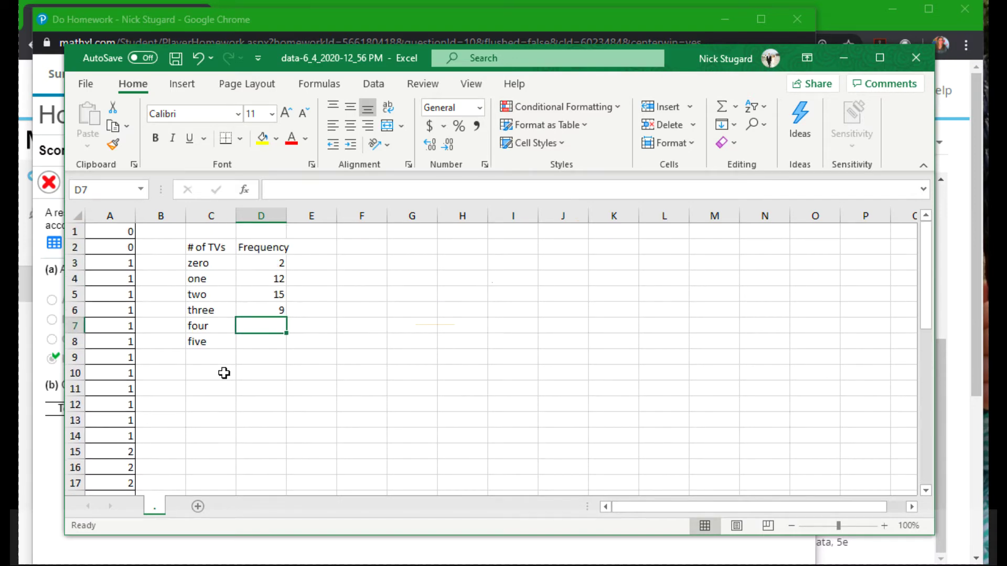
text(1)
key(Return)
text(1)
key(Return)
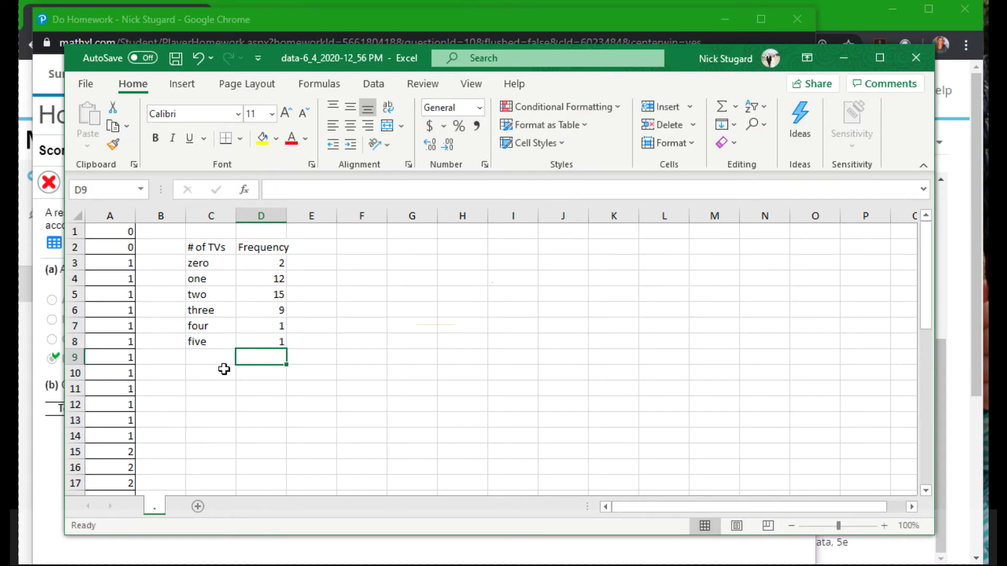
Label C9 "TOTAL" and sum the frequencies in D9 with =SUM(D3:D8).
click(224, 365)
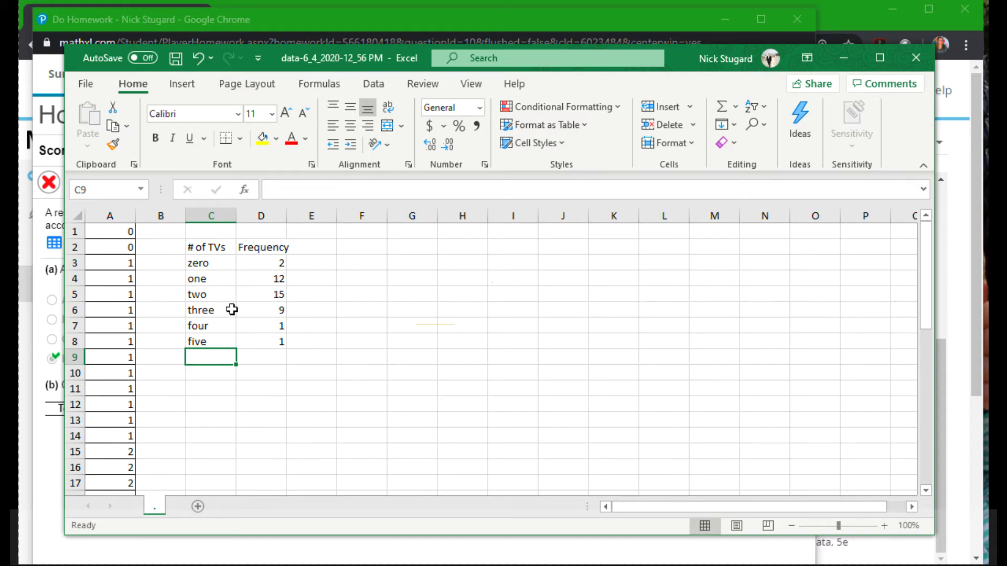
text(TOTAL)
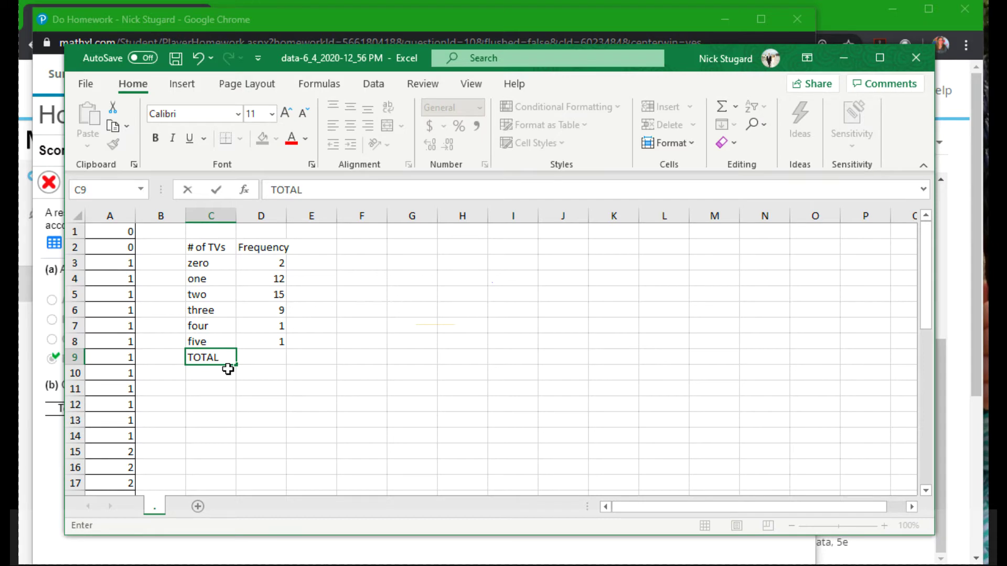
key(Tab)
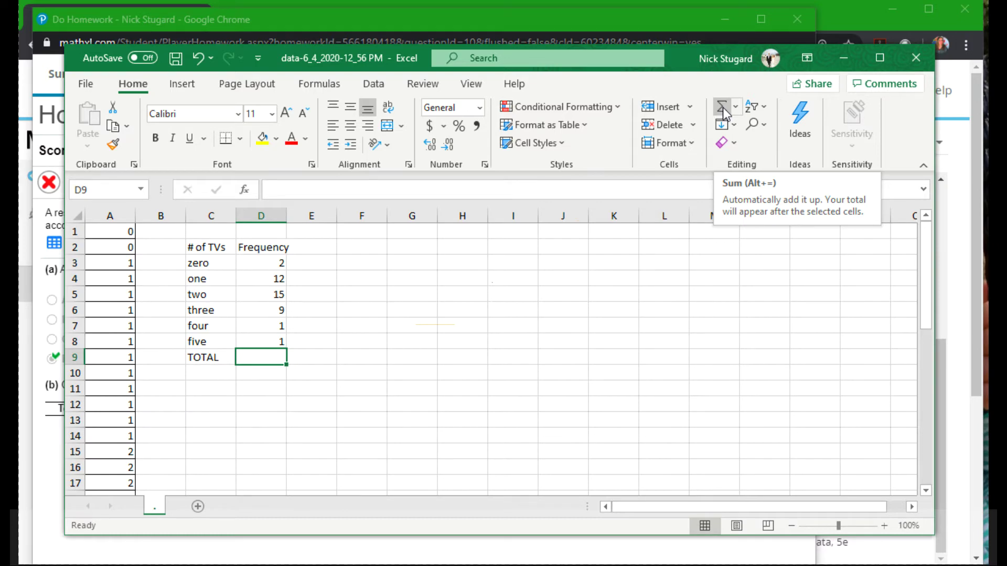
click(723, 108)
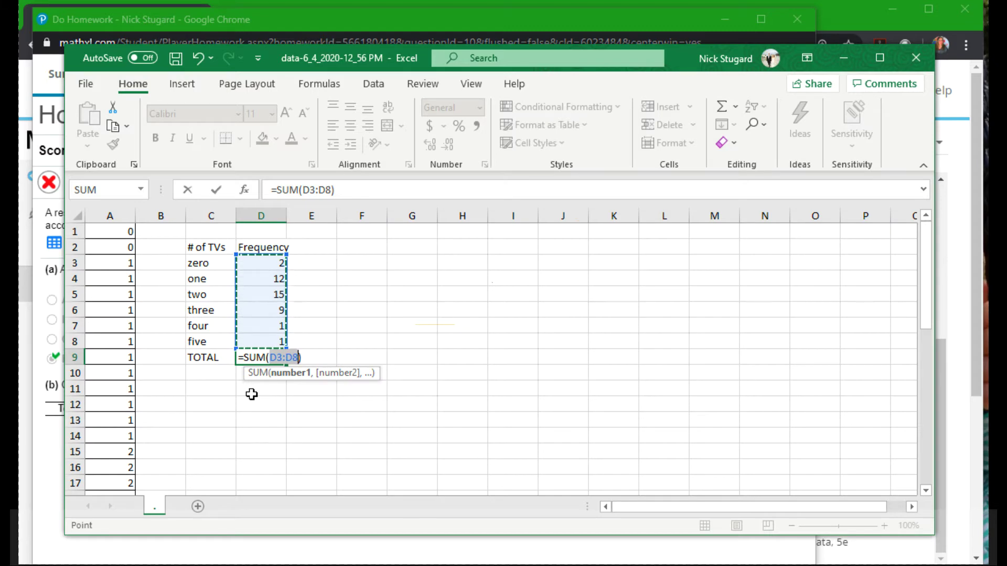
key(Return)
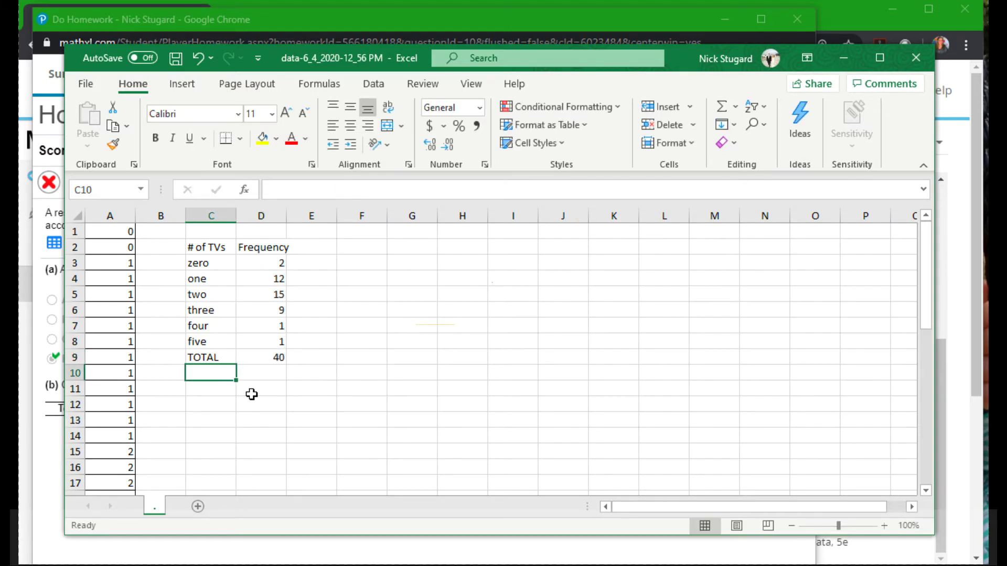
click(255, 360)
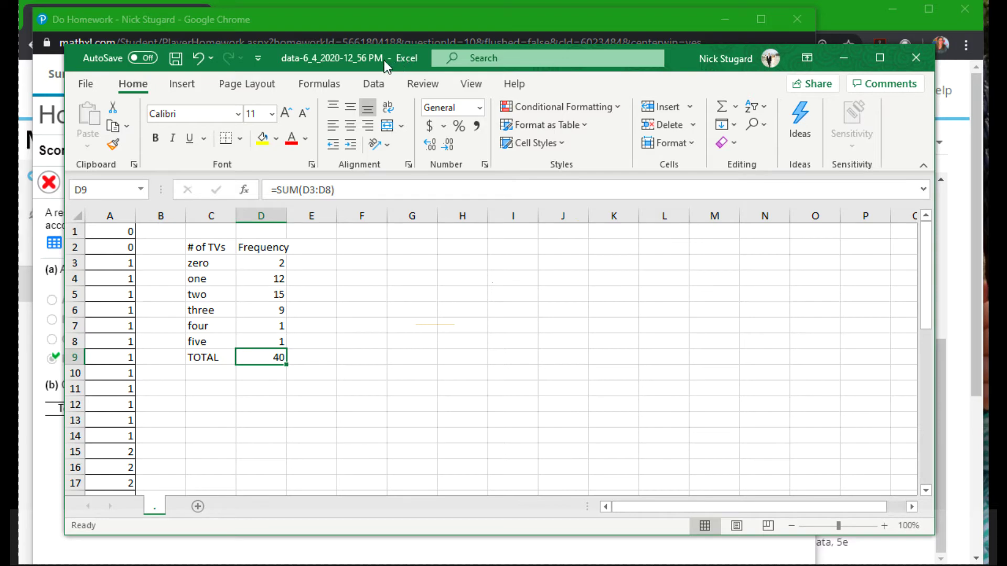
Move the Excel window aside and, in the homework's part (b) table in Chrome, enter frequencies 2 for 0 televisions and 12 for 1 television.
drag(368, 59, 502, 79)
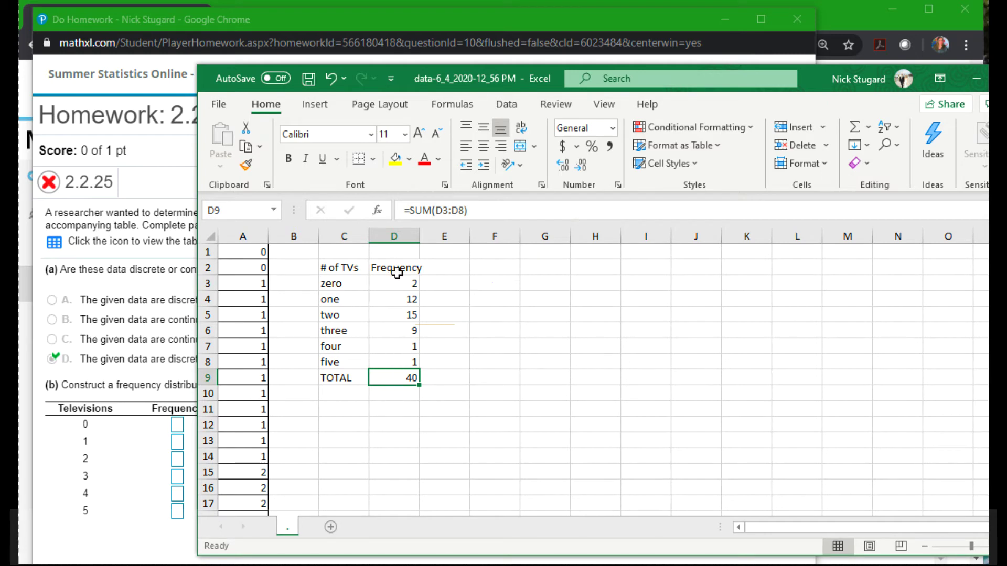
click(177, 429)
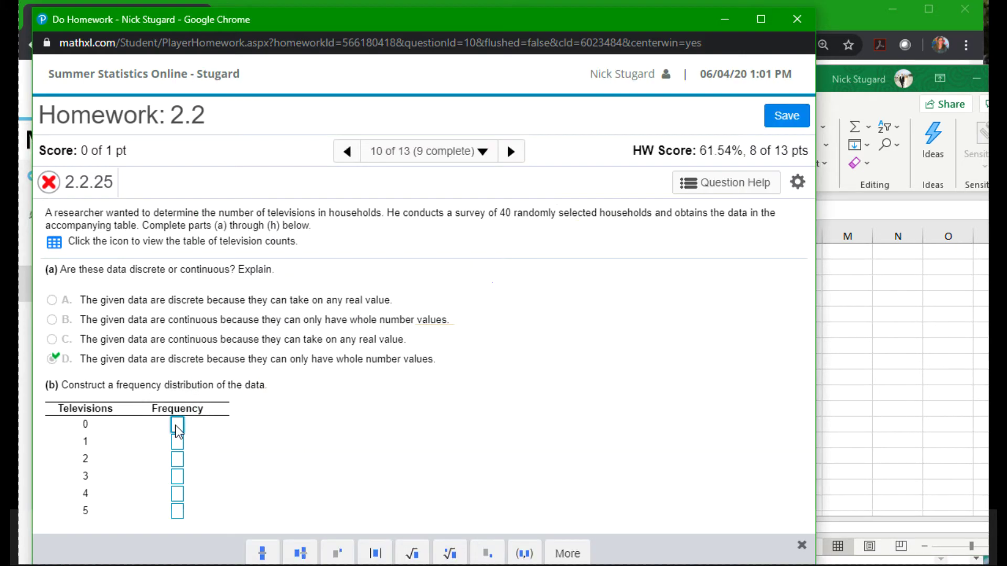
text(2)
key(Tab)
key(alt+Tab)
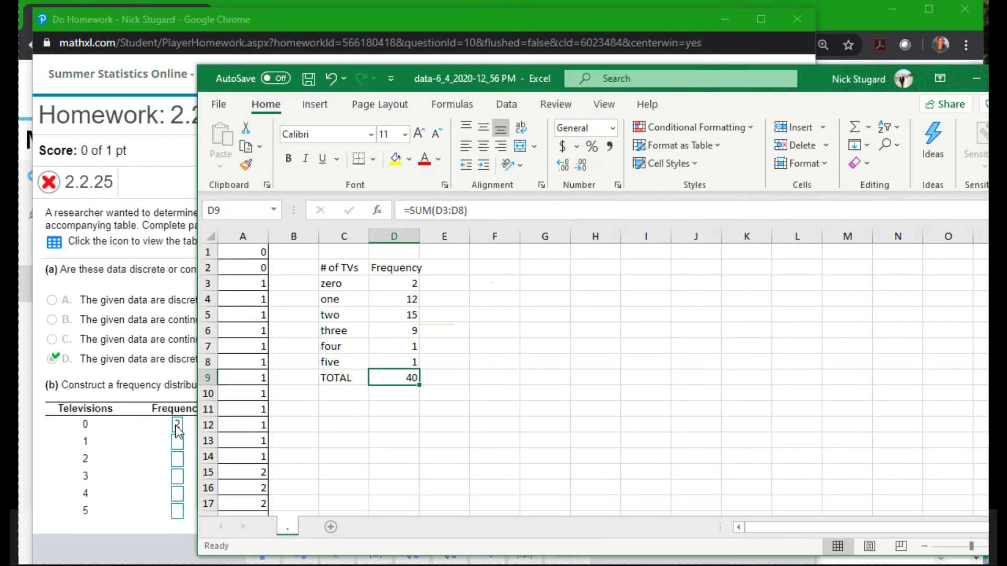
key(alt+Tab)
text(12)
key(Tab)
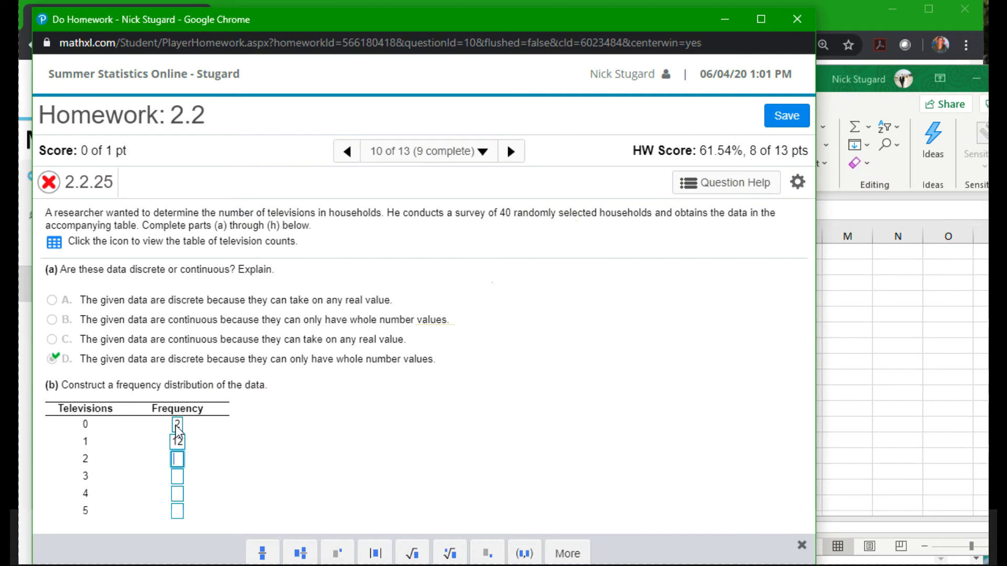
Enter frequencies 15, 9, 1 and 1 for 2, 3, 4 and 5 televisions, submit part (b) and continue to part (c).
key(alt+Tab)
key(alt+Tab)
text(15)
key(Tab)
text(9)
key(Tab)
text(1)
key(Tab)
text(1)
key(Return)
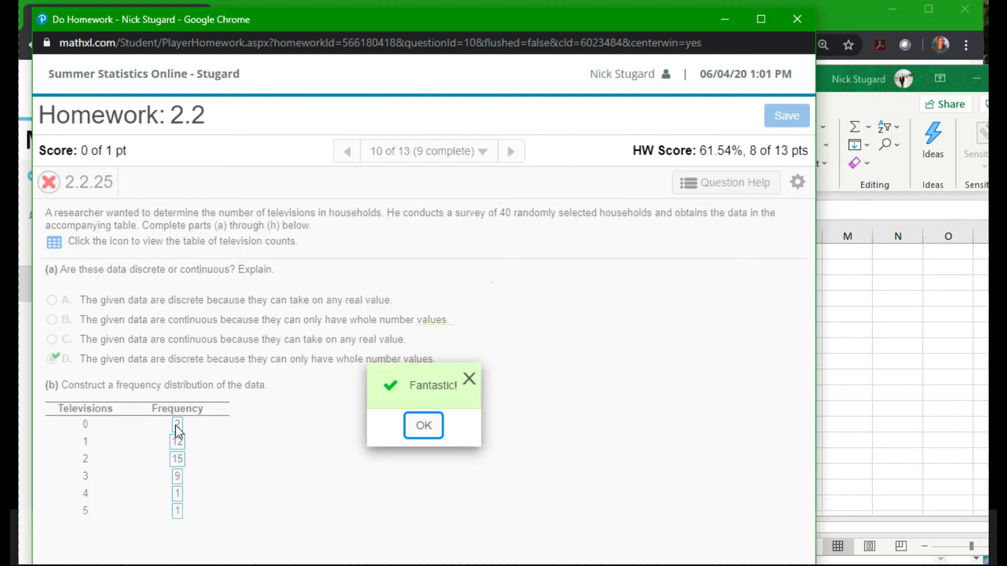
key(Return)
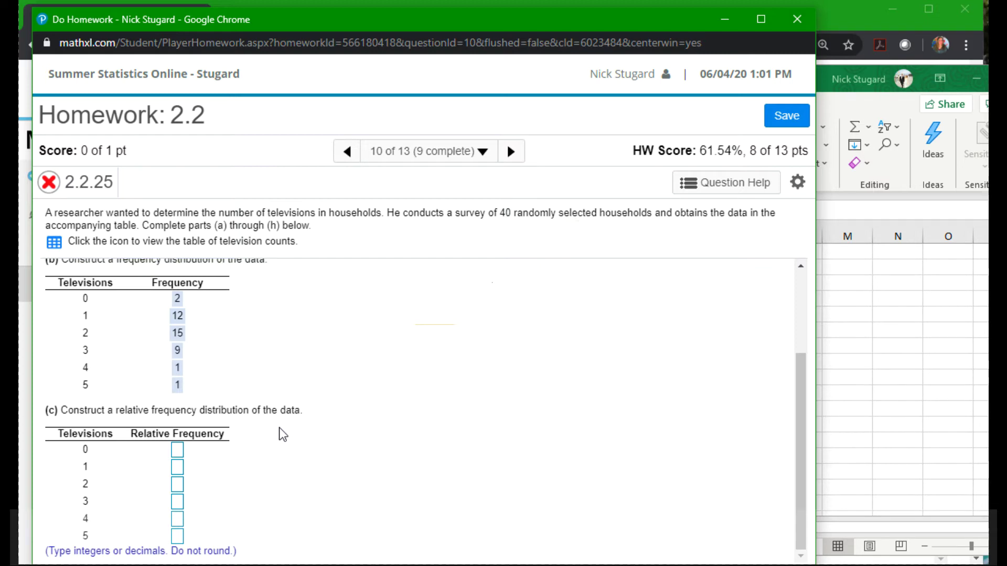
Switch to the Excel workbook and label E2 "Rel. Freq." beside the Frequency heading.
key(alt+Tab)
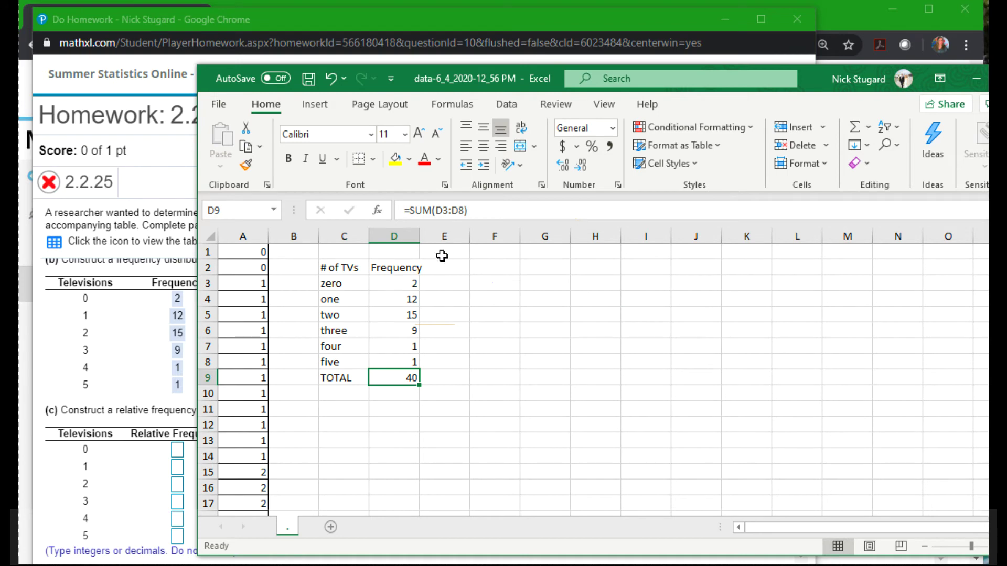
click(449, 269)
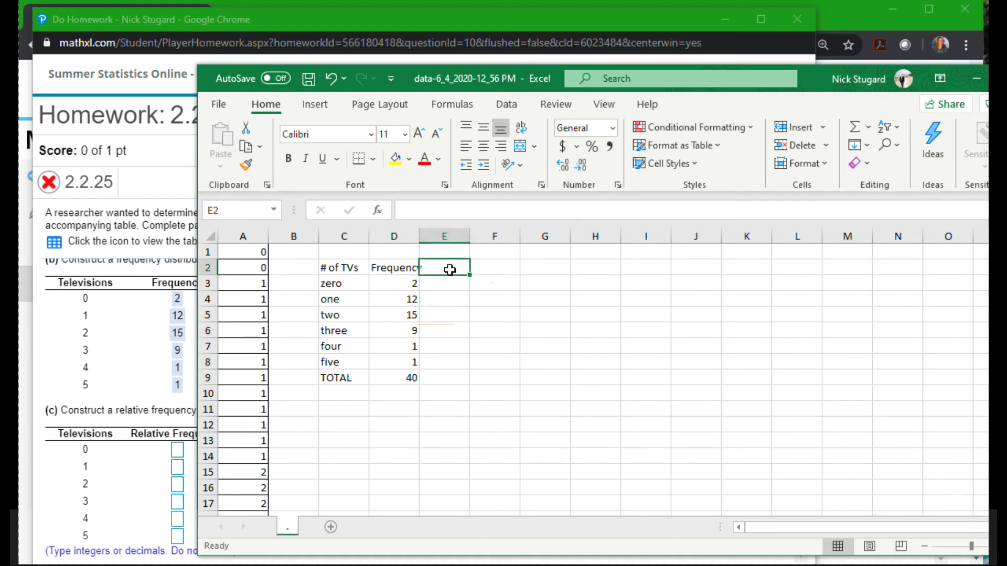
text(Rel. )
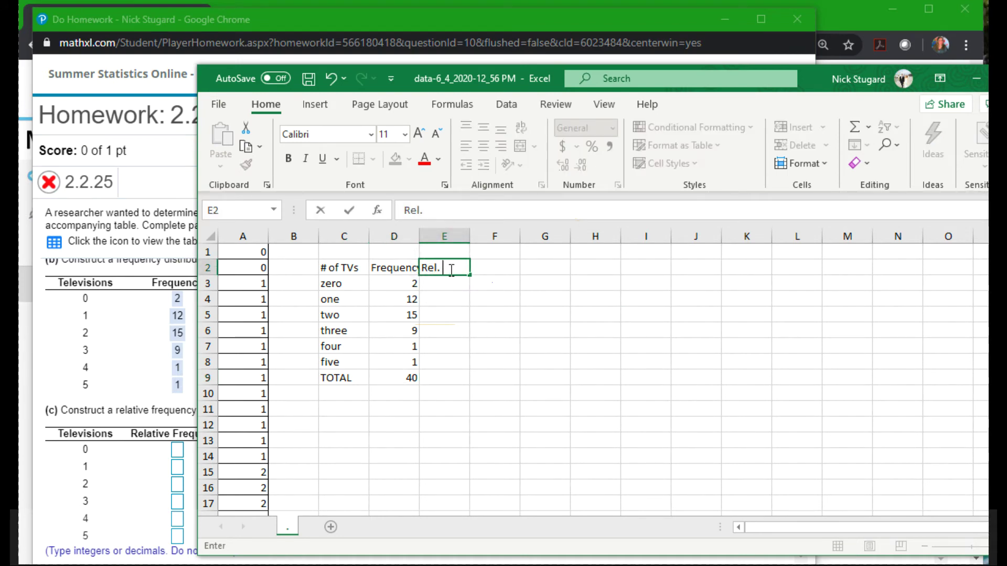
text(Freq.)
key(Return)
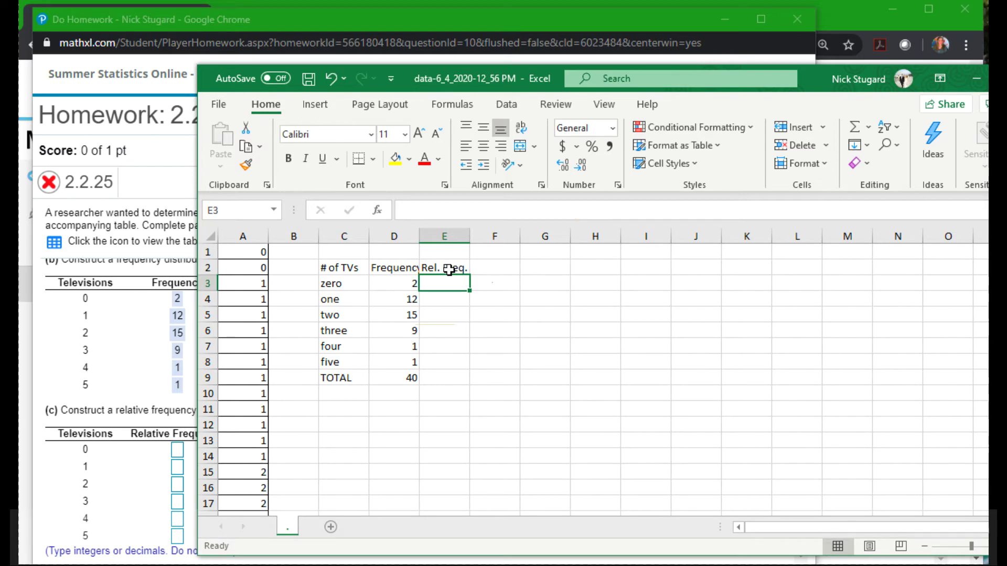
Calculate the relative frequency for zero televisions in E3 with the formula =D3/40.
text(=)
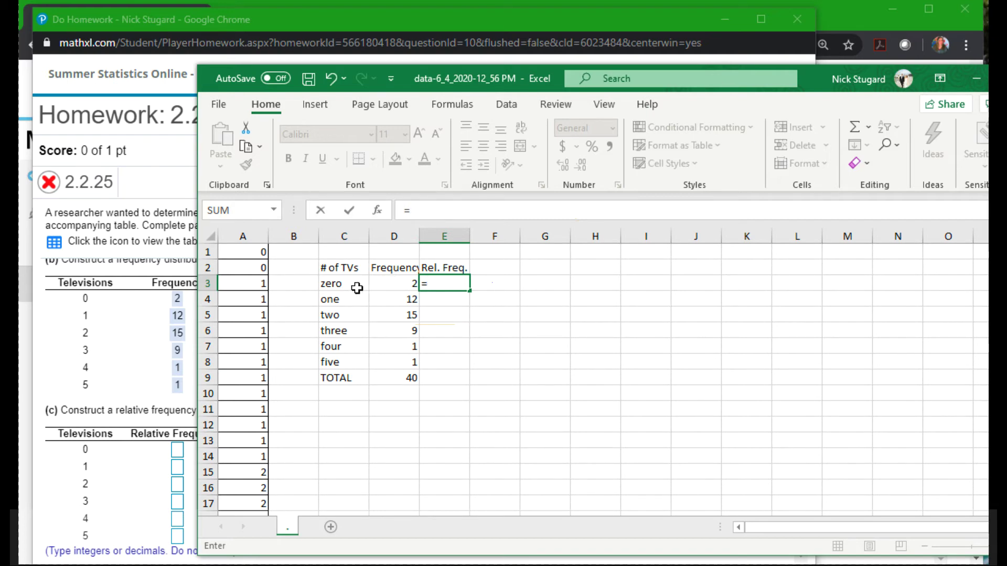
click(395, 283)
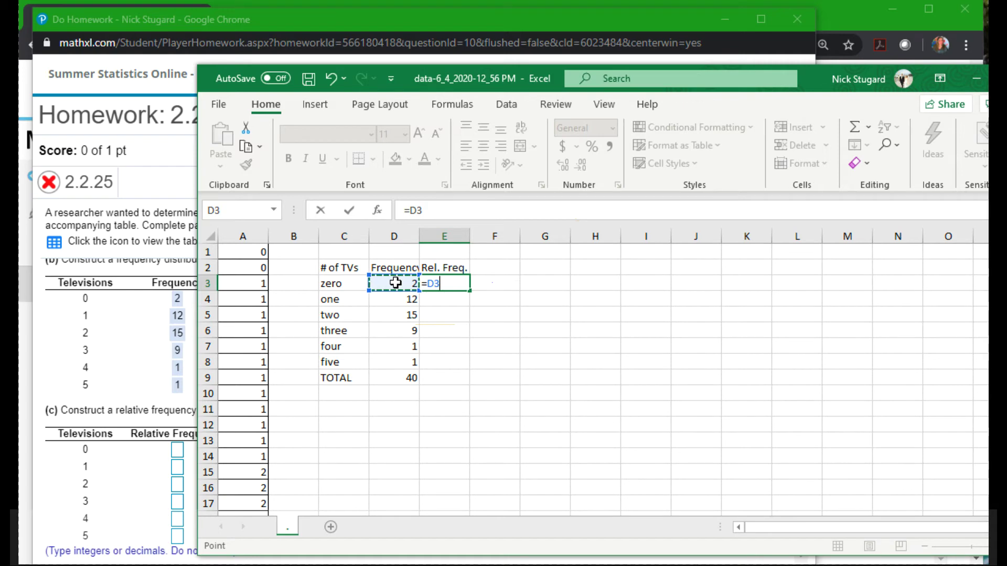
text(/40)
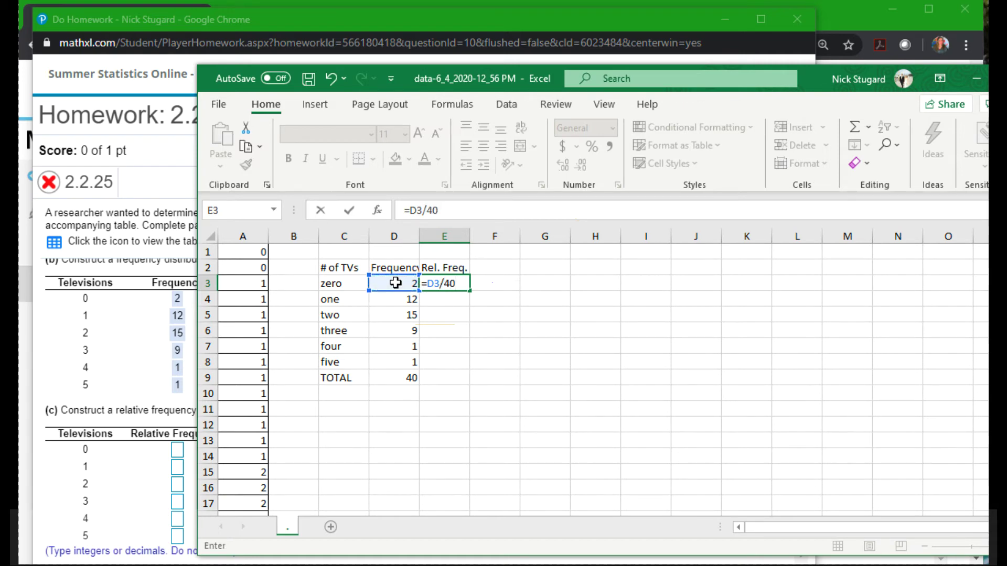
key(Return)
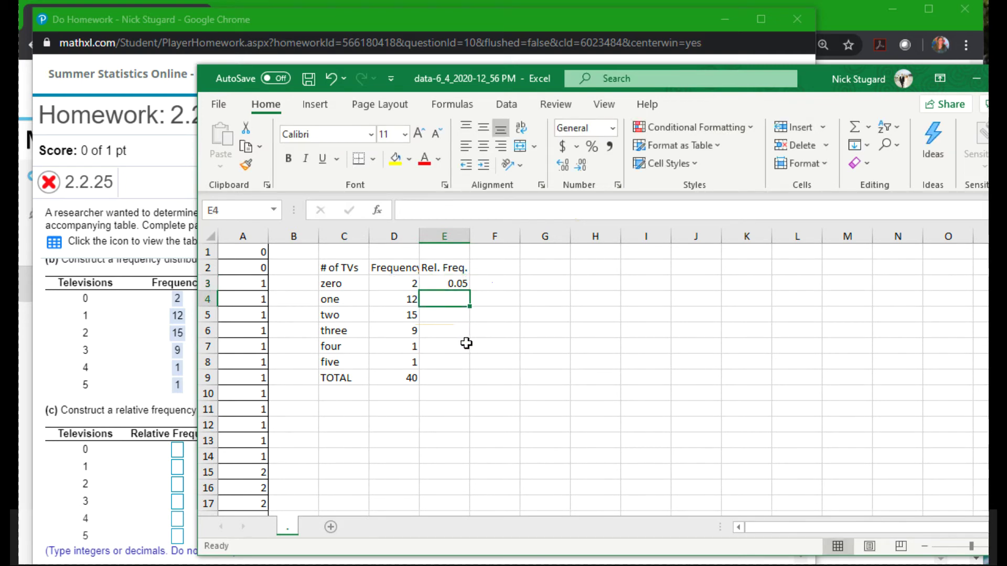
Fill the relative frequency formula from E3 down through the TOTAL row in E9.
click(440, 284)
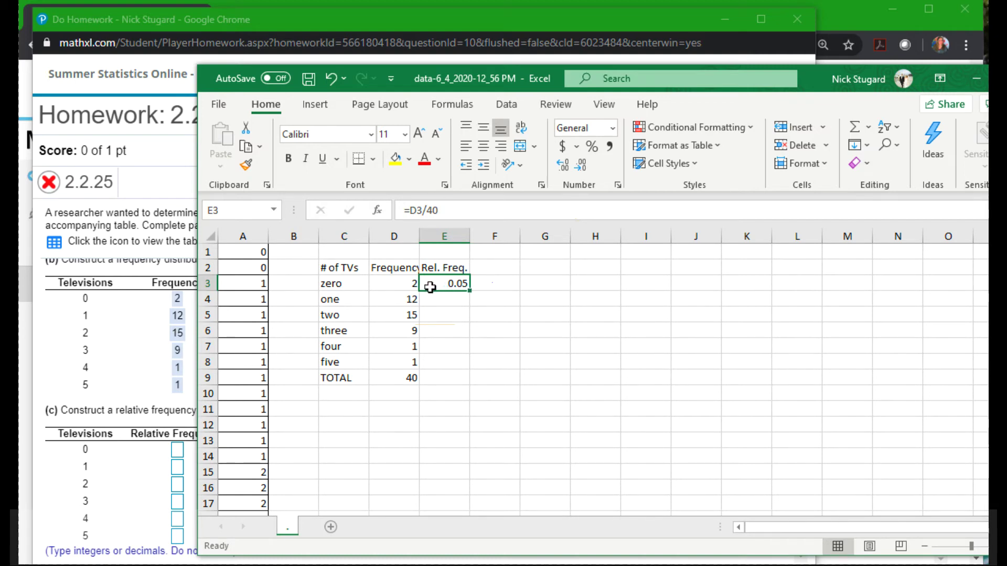
click(401, 285)
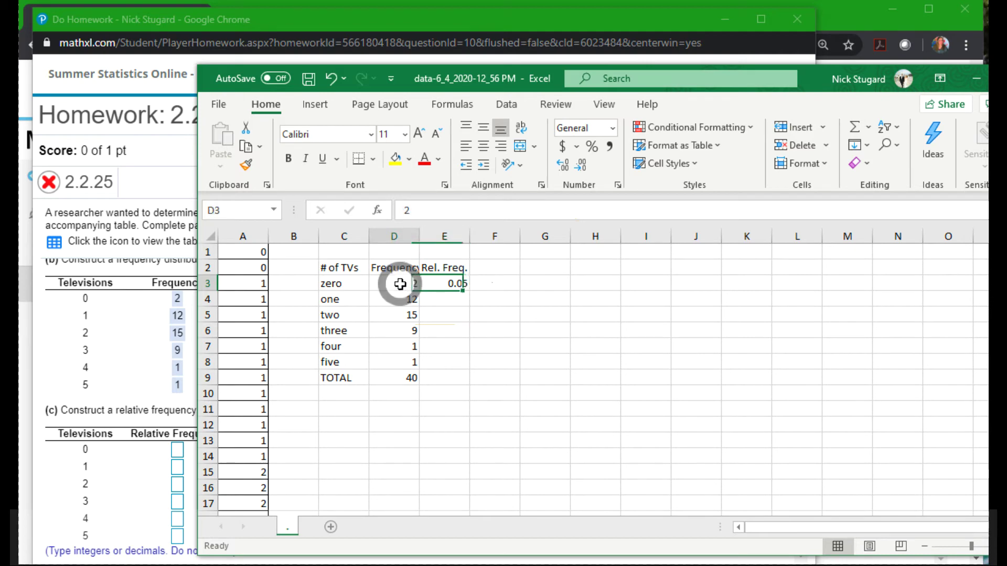
click(437, 283)
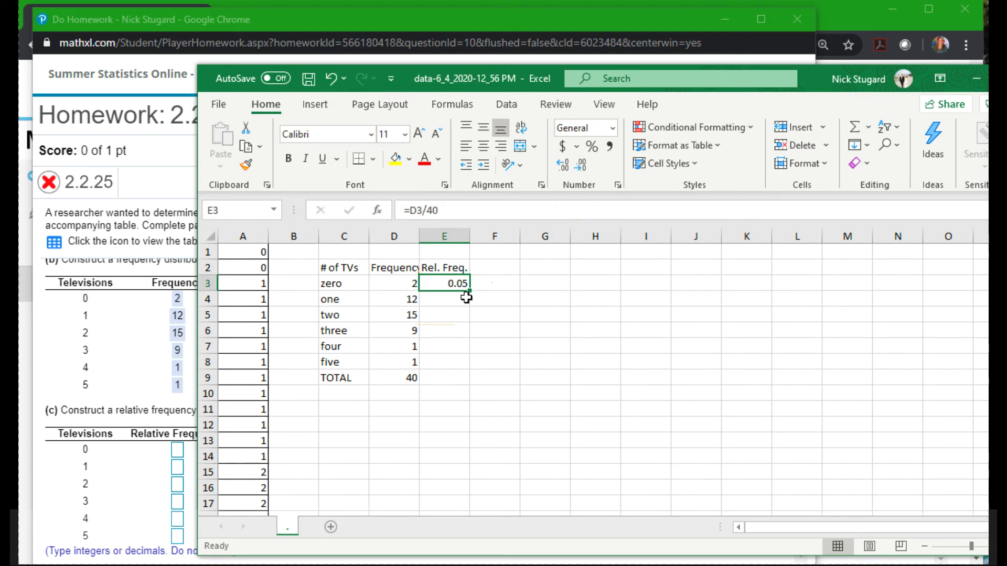
drag(470, 293, 467, 384)
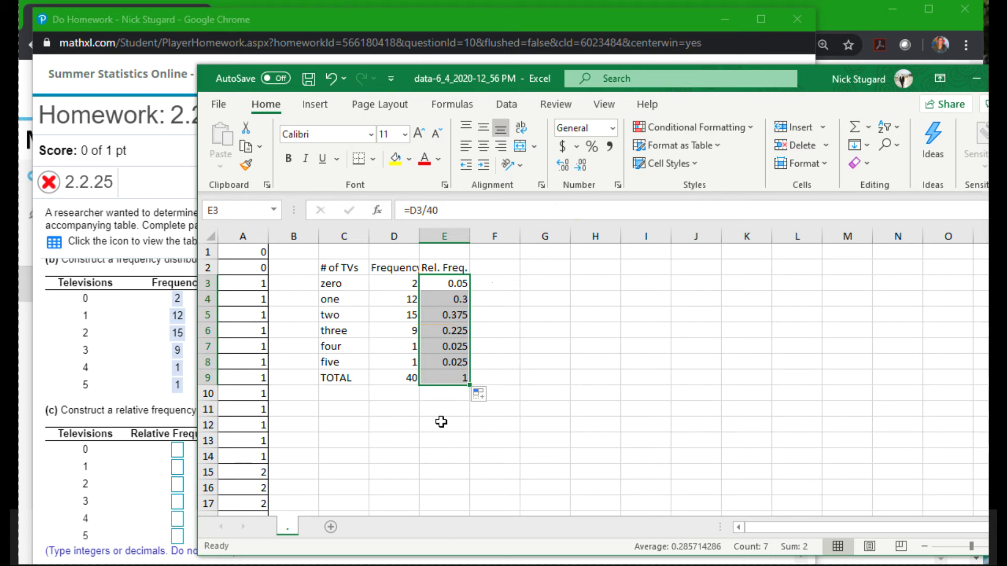
click(448, 380)
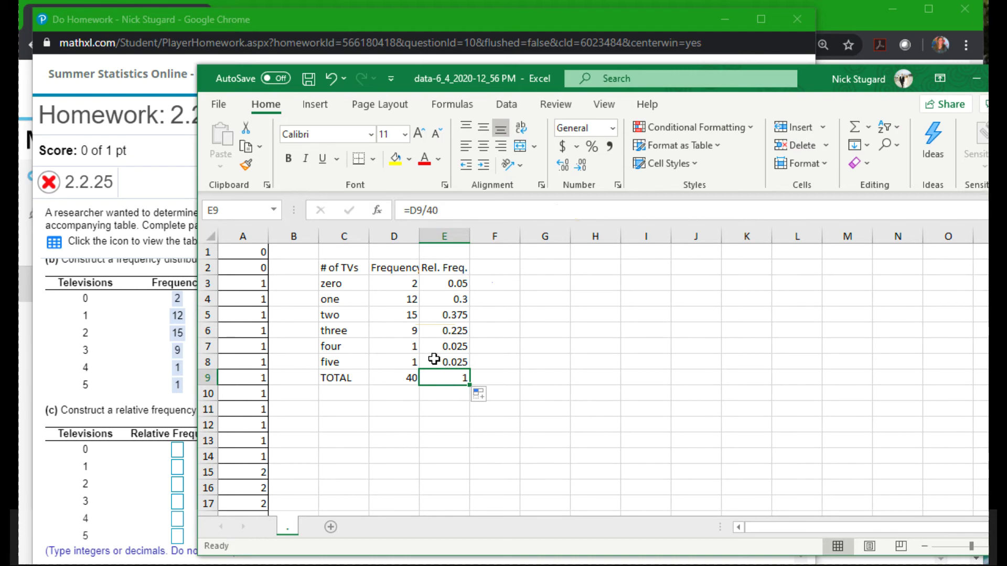
In the homework's part (c) table in Chrome, enter relative frequencies .05, .3 and .375 for 0, 1 and 2 televisions.
click(178, 449)
text(.05)
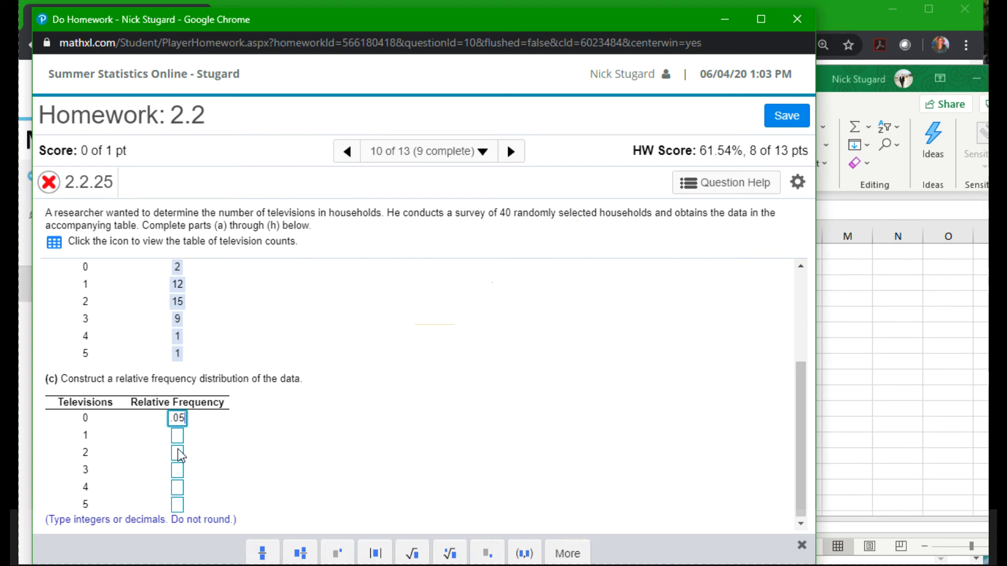
key(Tab)
key(alt+Tab)
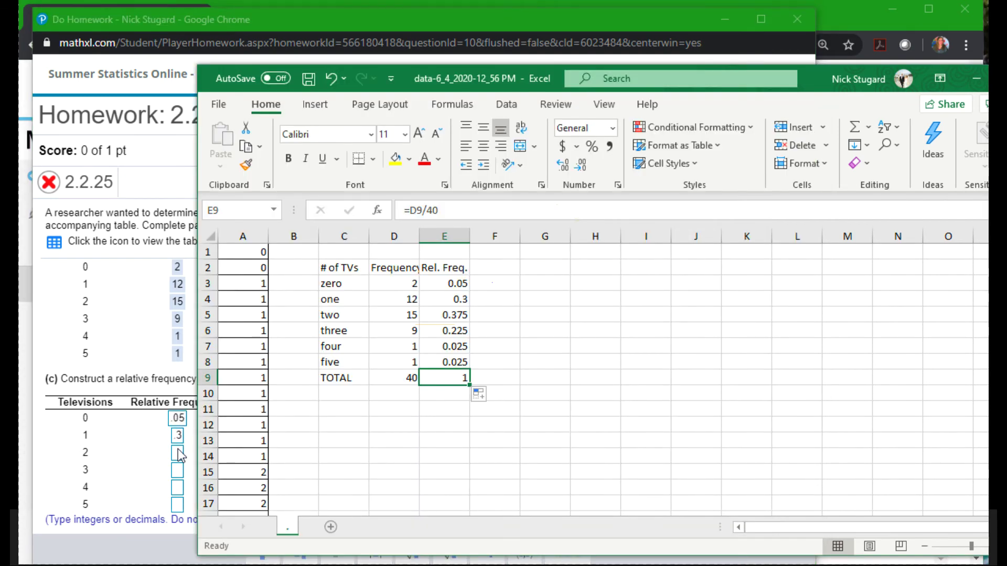
key(alt+Tab)
click(178, 449)
text(.)
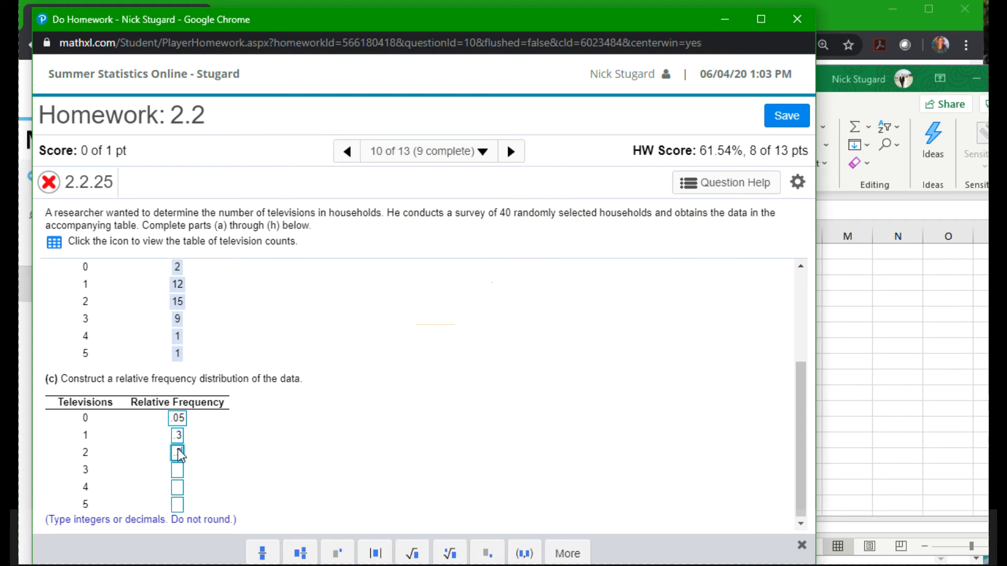
text(375)
Enter relative frequencies .225, .025 and .025 for 3, 4 and 5 televisions, checking them against the Excel table, and submit part (c).
key(alt+Tab)
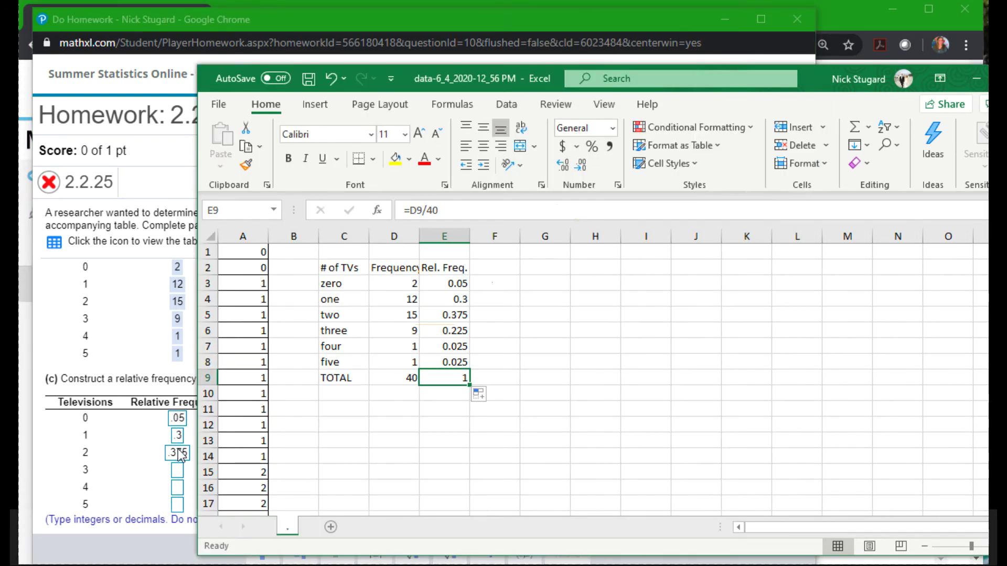
key(alt+Tab)
key(Tab)
text(.22)
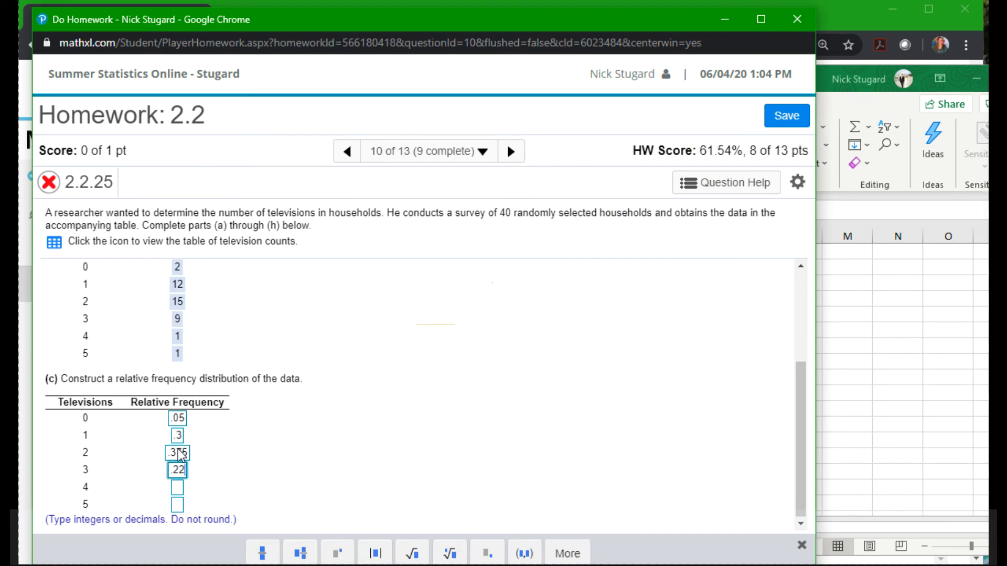
text(5)
key(alt+Tab)
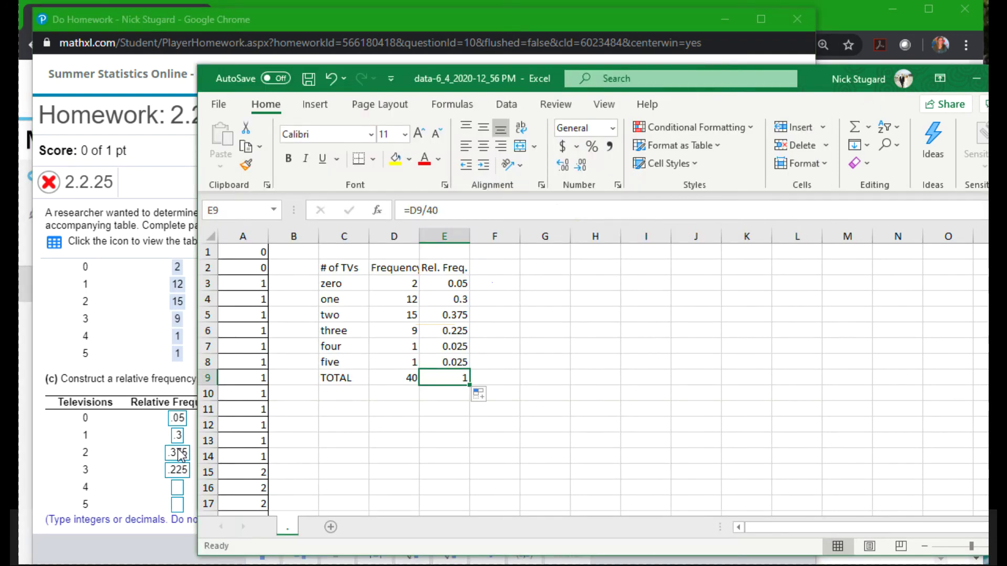
key(alt+Tab)
key(Tab)
text(.025)
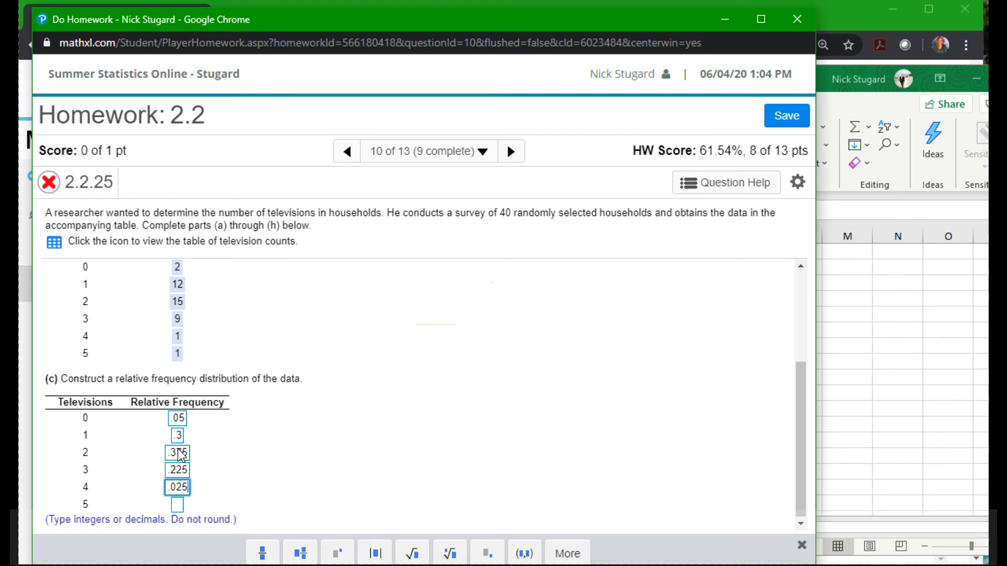
key(Tab)
text(.025)
key(Return)
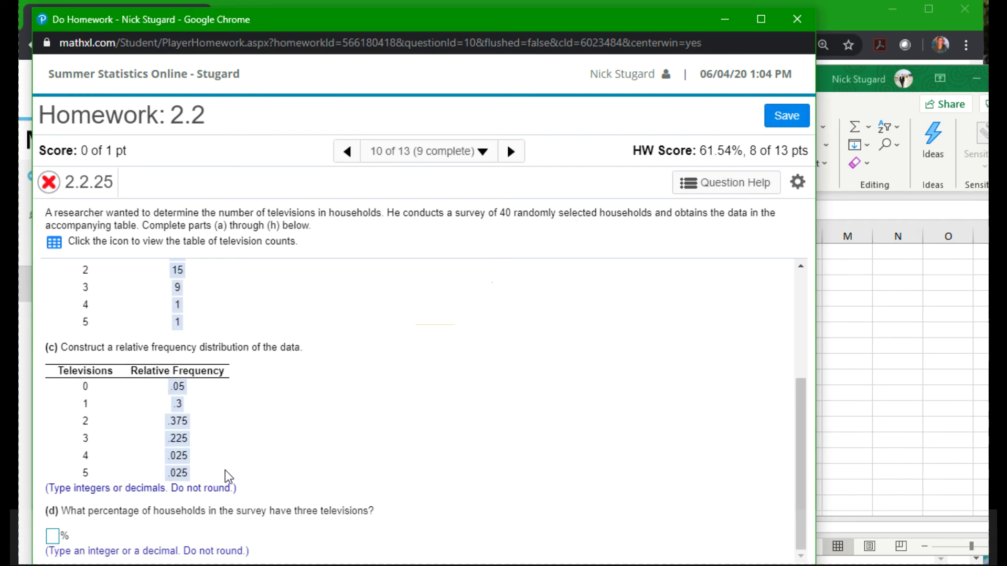
Answer part (d) with 22.5% and part (e) with 5%, submitting each and continuing to part (f).
click(53, 536)
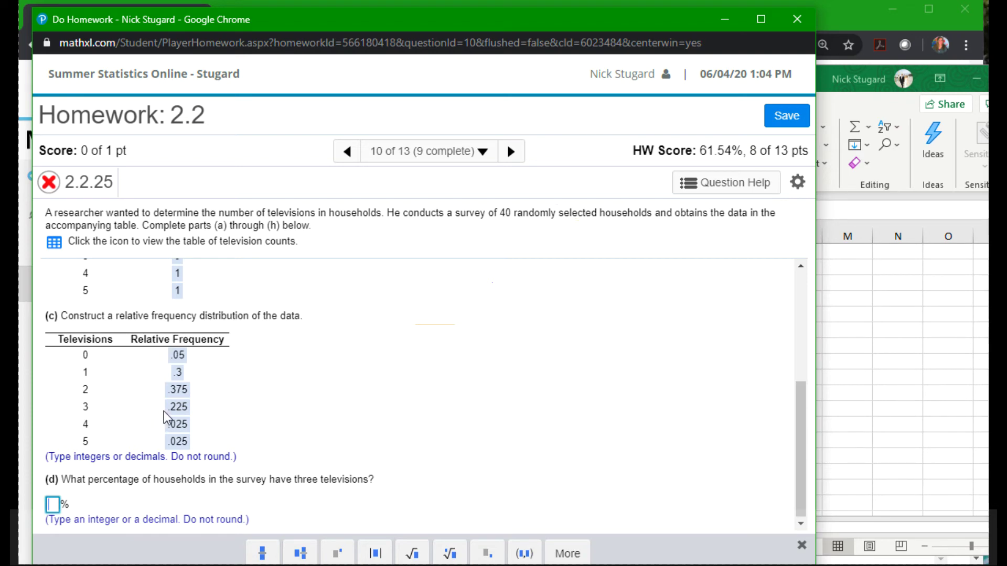
text(22.5)
key(Return)
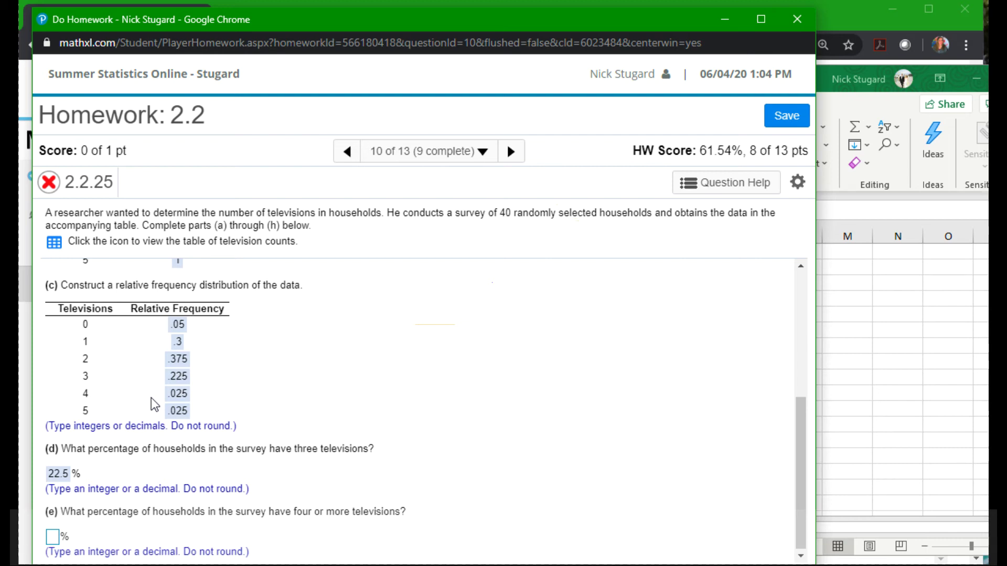
click(52, 536)
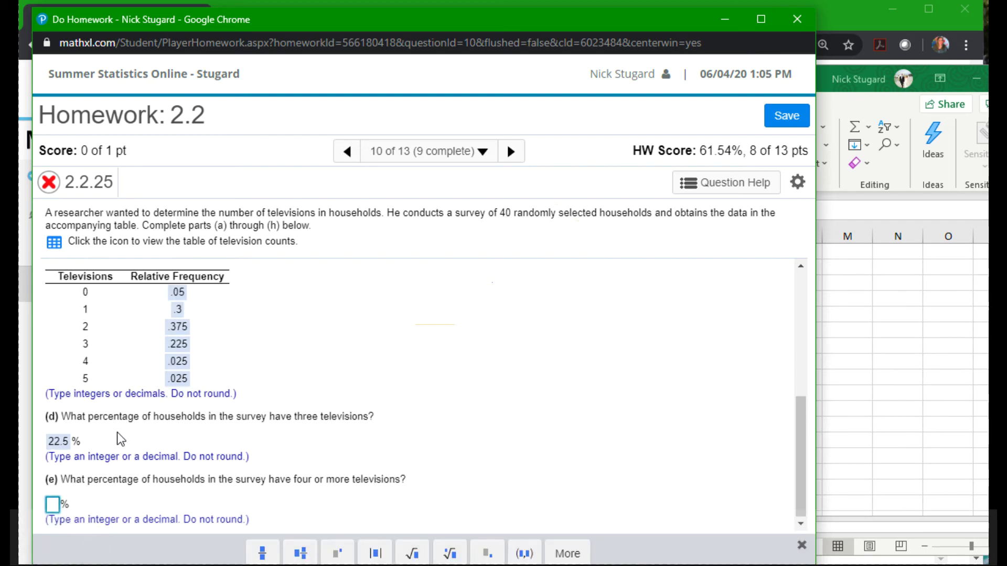
text(5)
key(Return)
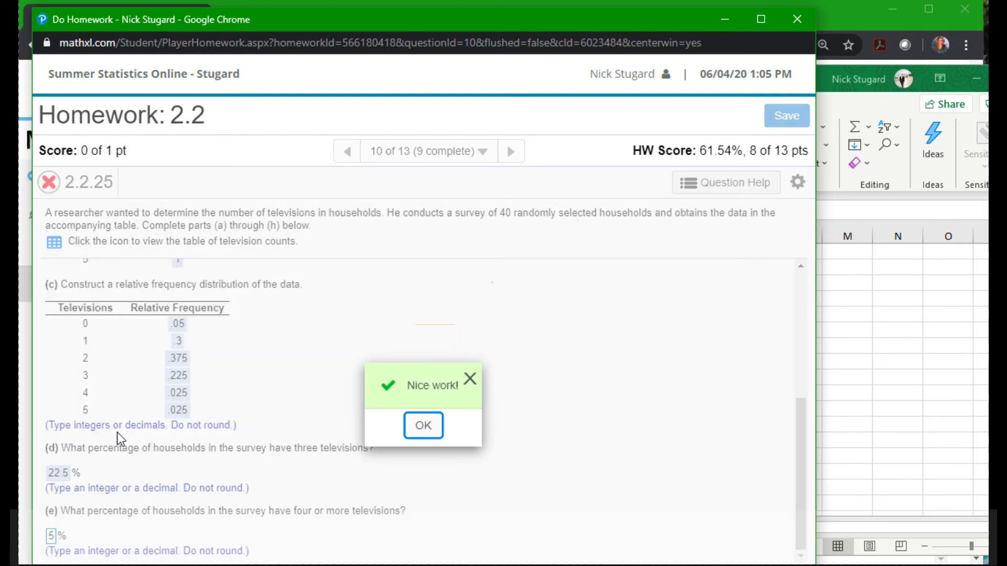
key(Return)
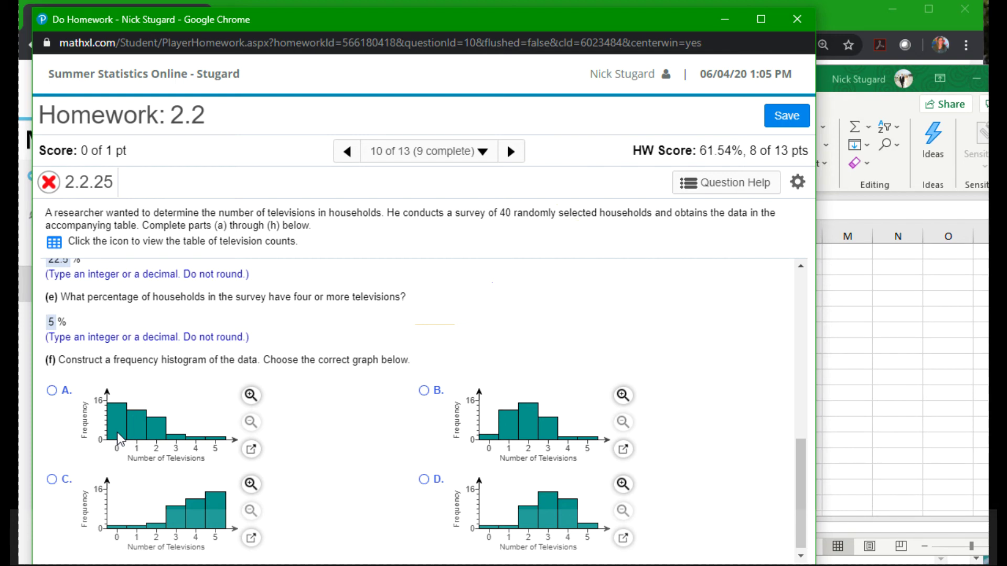
Switch to Excel and insert the recommended clustered column chart for the television counts and frequencies in C3:D8.
key(alt+Tab)
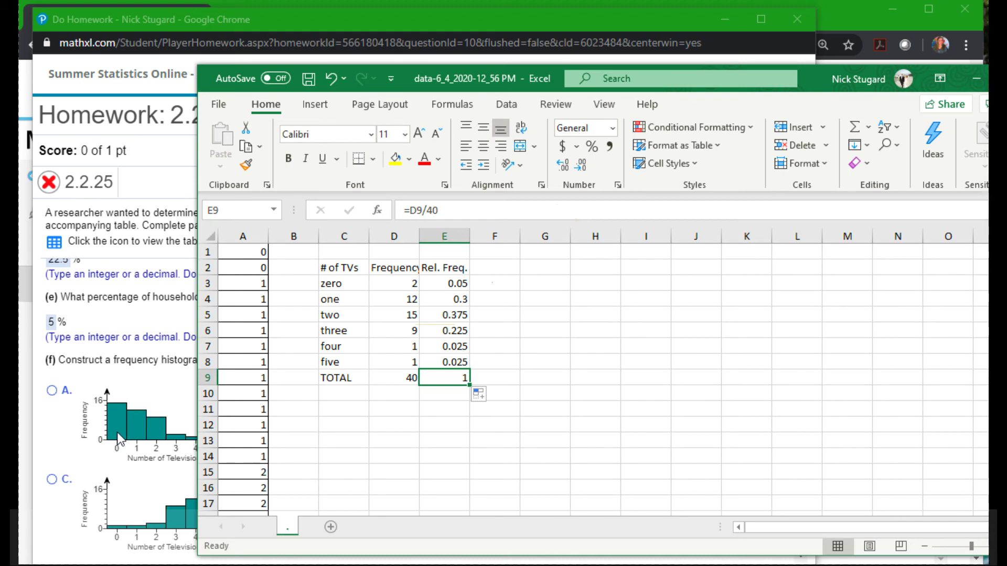
click(357, 282)
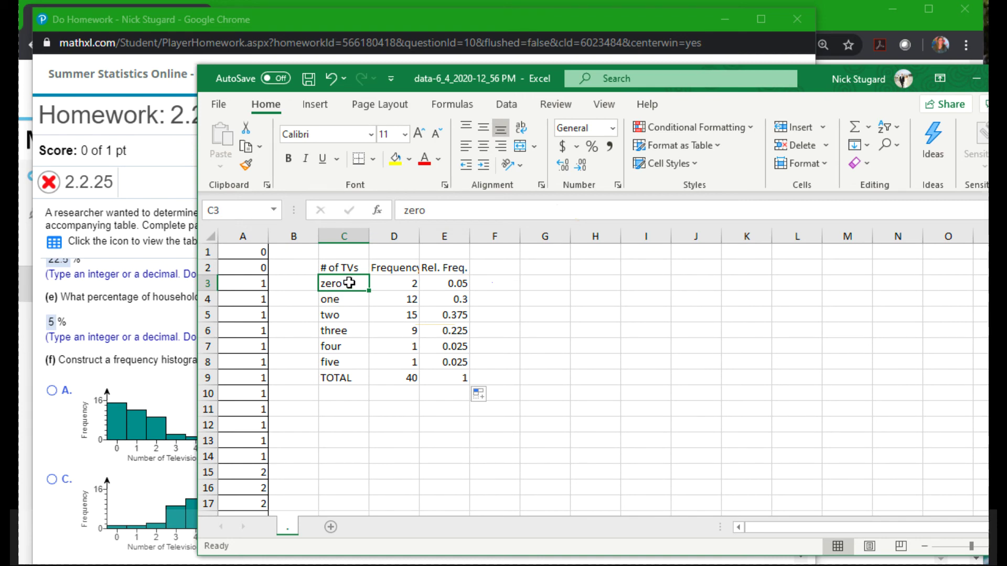
drag(348, 283, 395, 362)
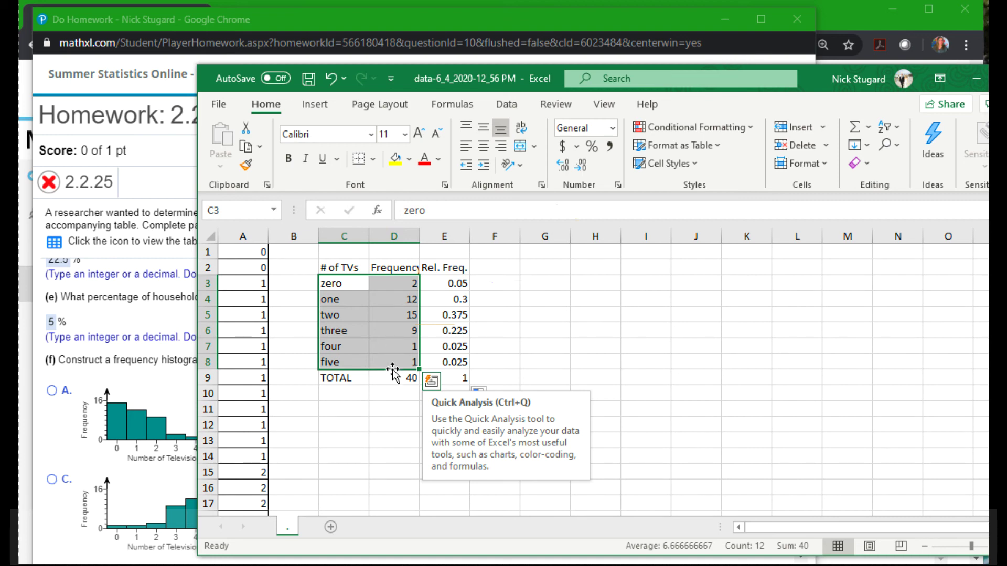
click(312, 107)
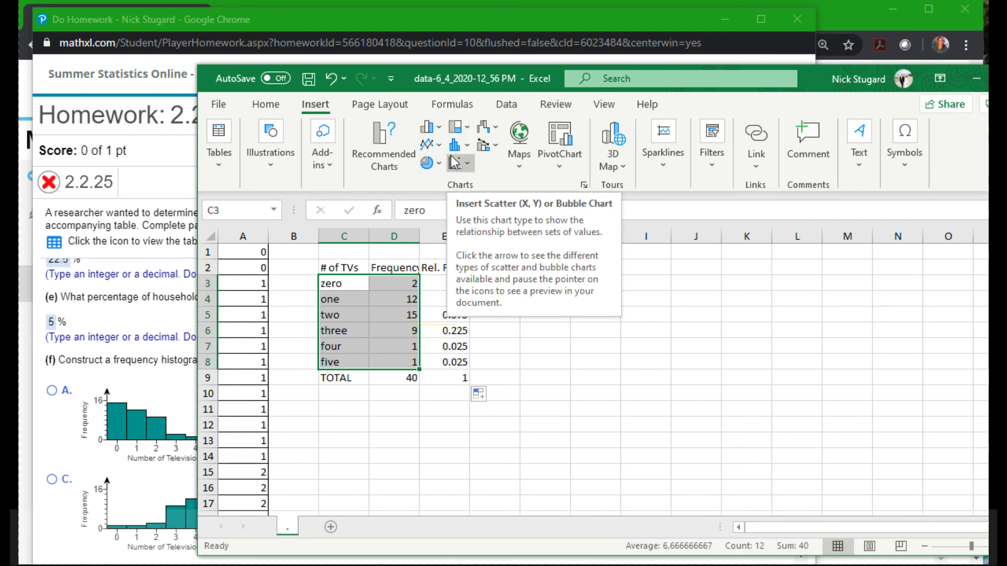
click(388, 139)
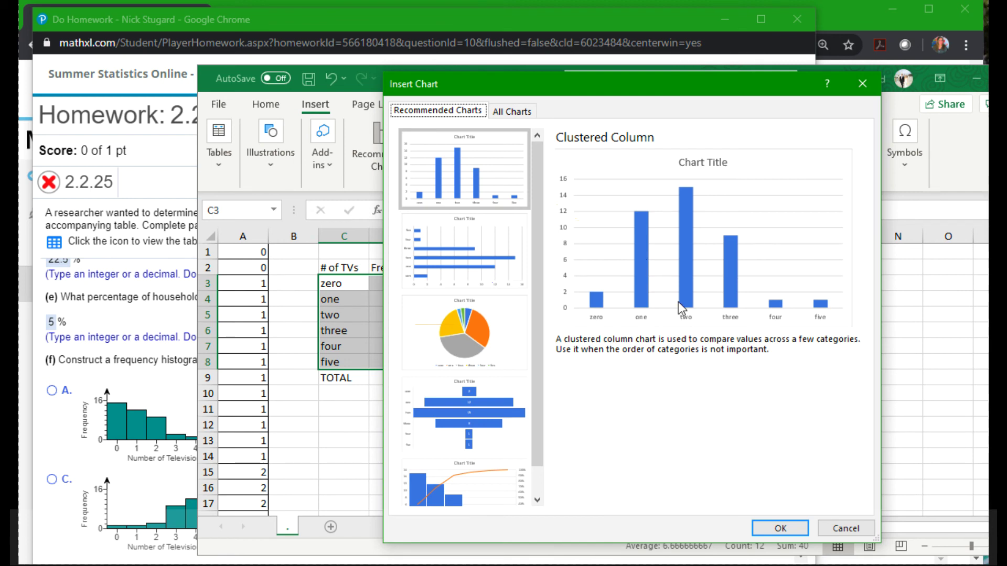
click(781, 528)
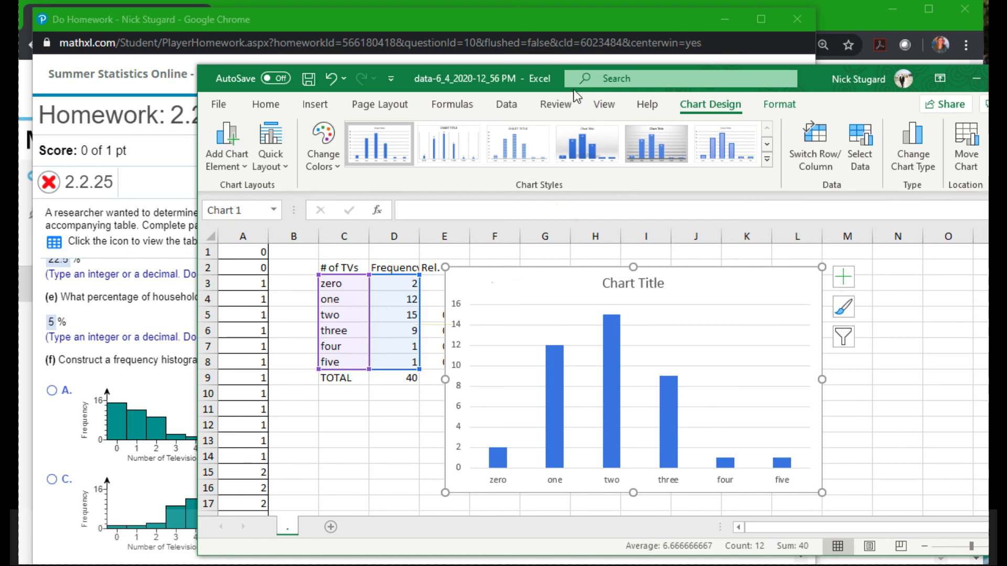
Move the Excel window aside and, back in the Chrome homework, choose graph B as the frequency histogram for part (f).
drag(545, 77, 594, 84)
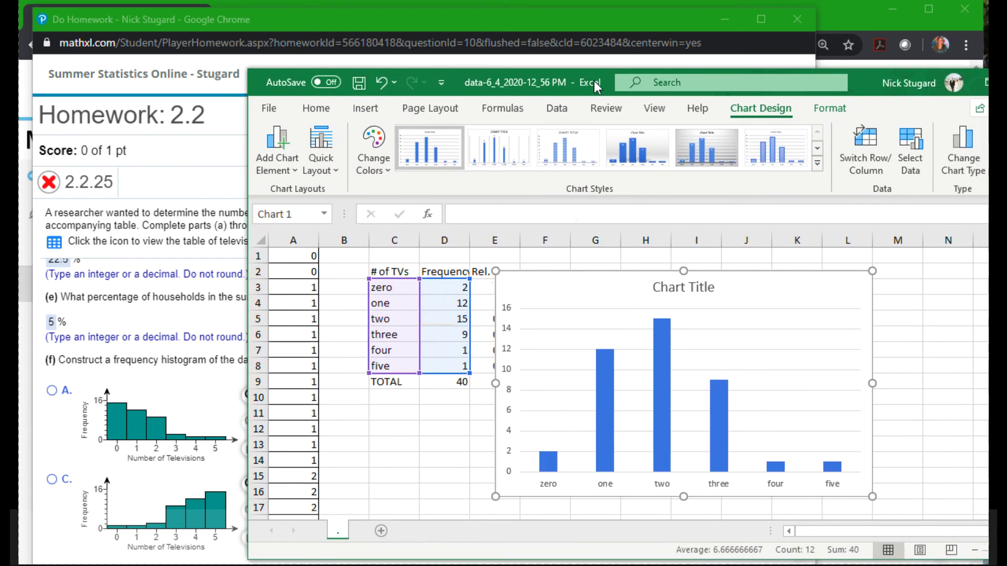
click(538, 17)
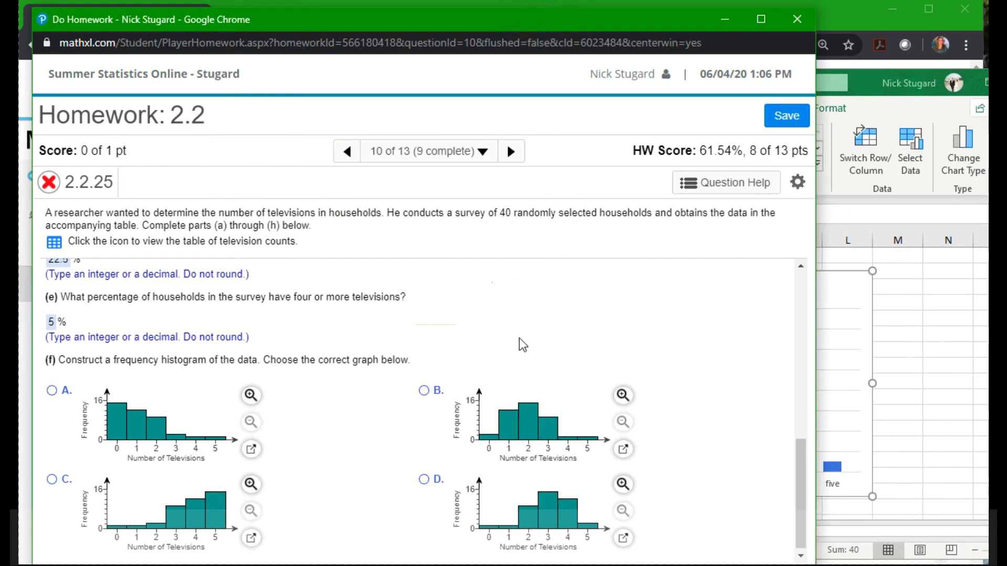
scroll(472, 367, down, 1)
click(424, 388)
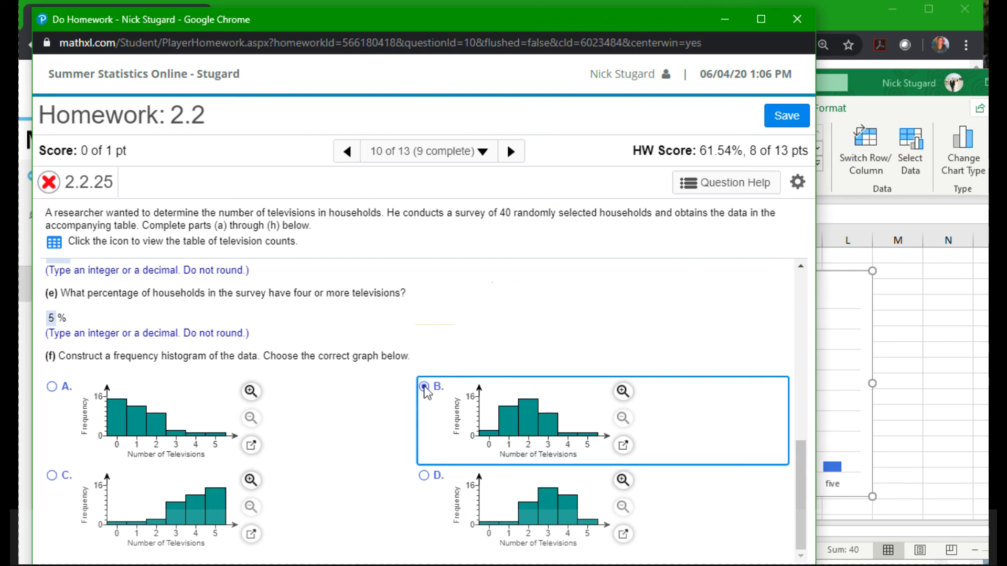
Submit part (f) and choose graph B as the relative frequency histogram for part (g), comparing the options with the Excel chart and part (f).
key(Return)
key(Return)
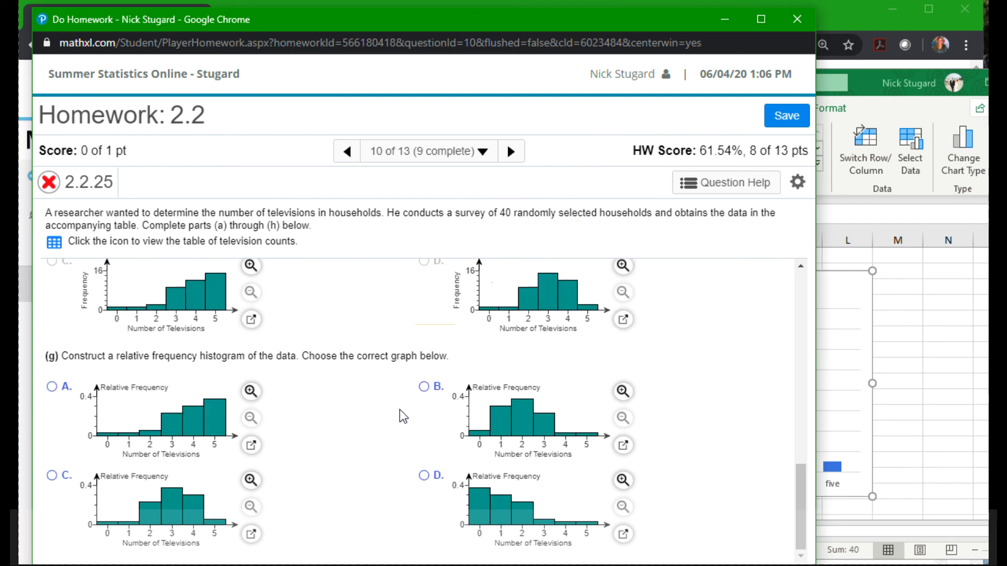
key(alt+Tab)
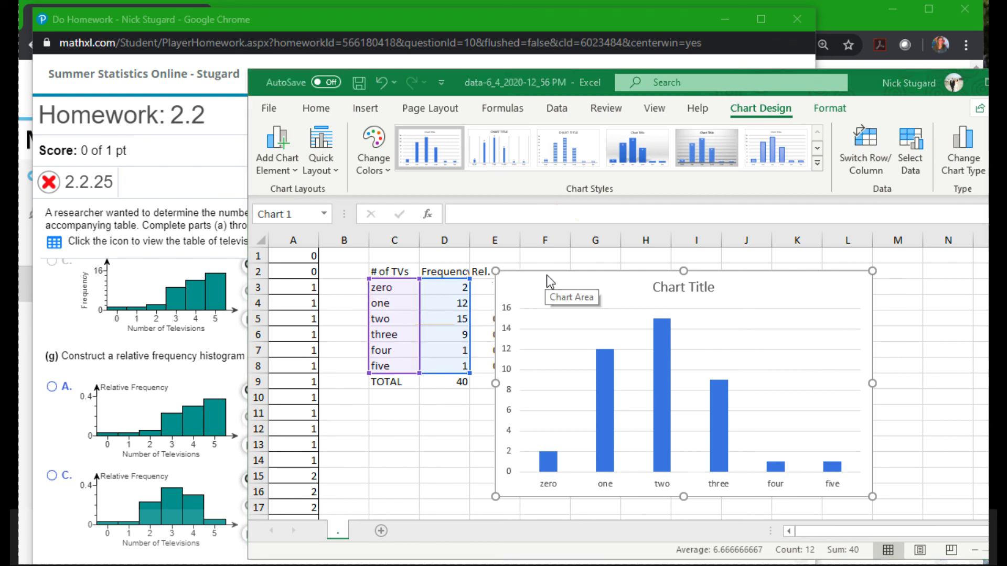
key(alt+Tab)
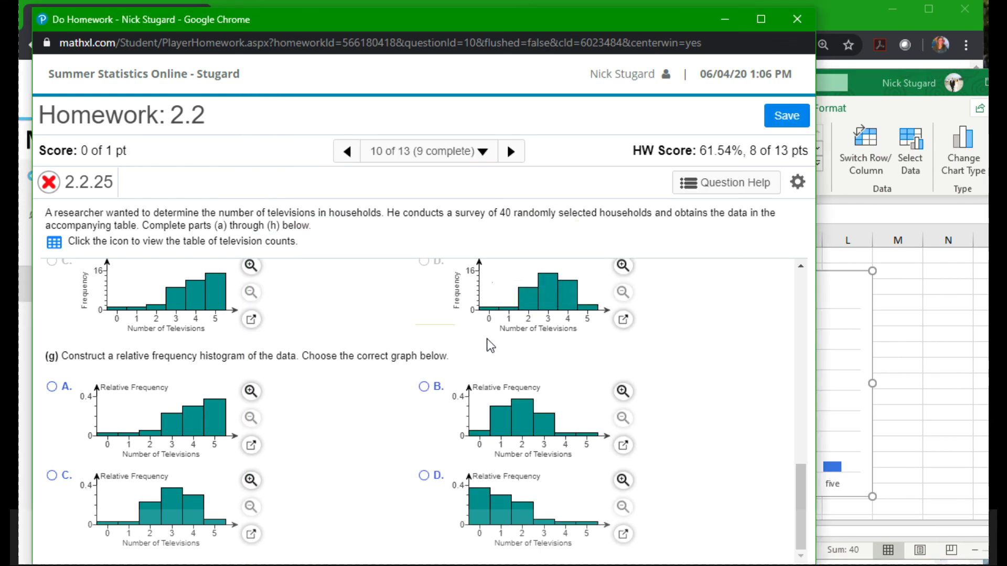
scroll(438, 382, up, 5)
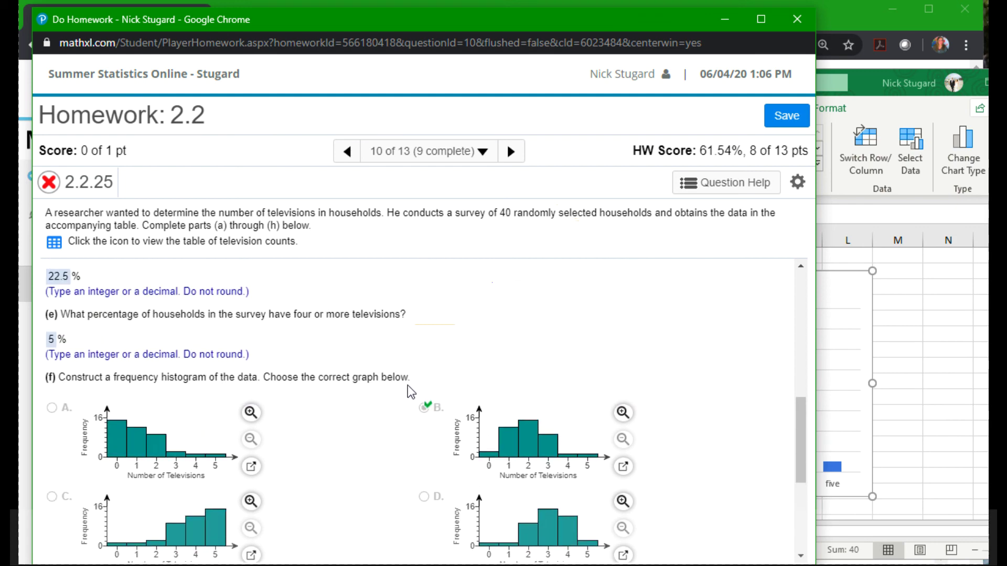
scroll(407, 385, down, 3)
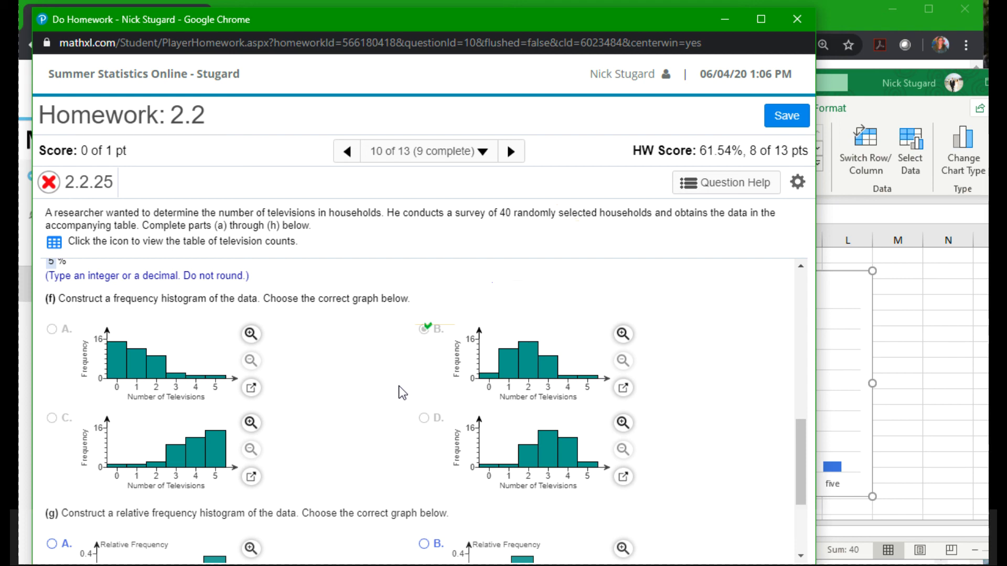
scroll(402, 392, down, 3)
scroll(402, 391, up, 3)
scroll(516, 391, down, 3)
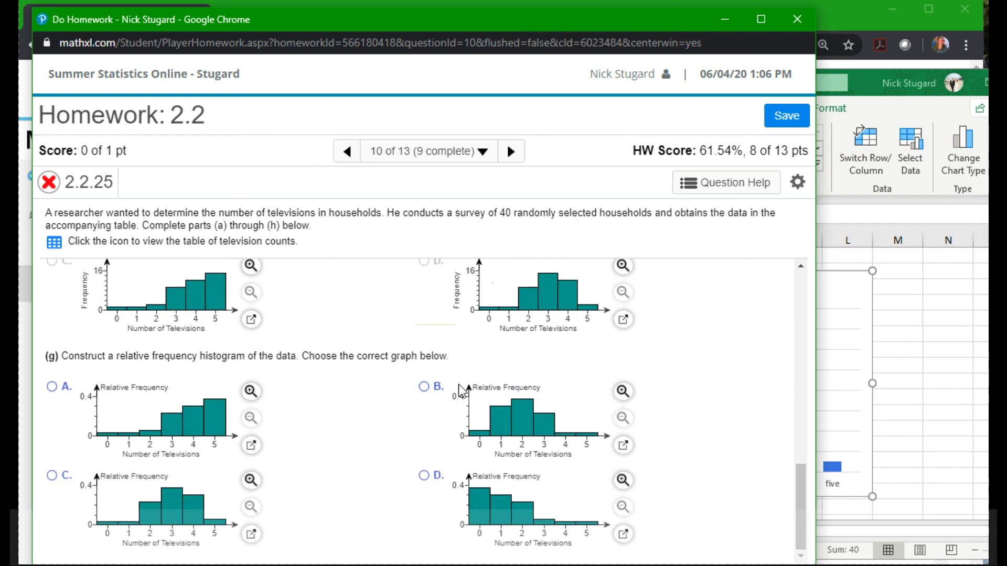
click(424, 388)
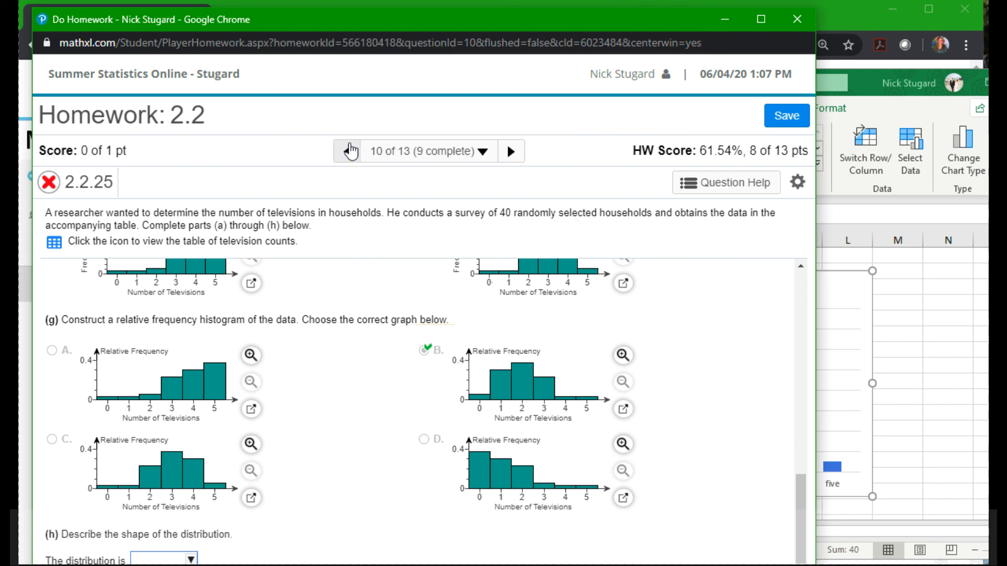
Move the homework window up to expose part (h), describe the distribution as skewed right, and submit the answer.
drag(331, 17, 336, 0)
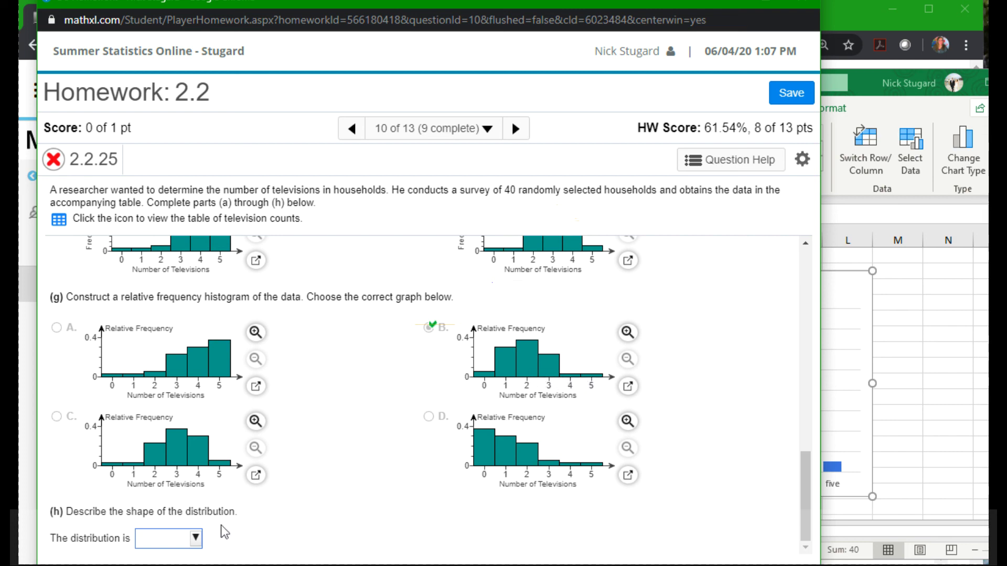
click(193, 539)
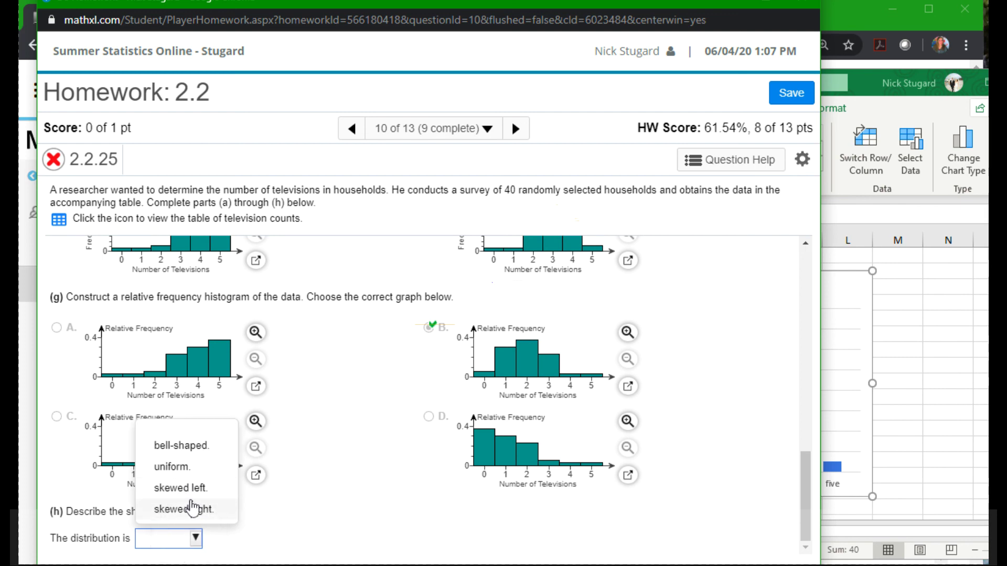
click(187, 508)
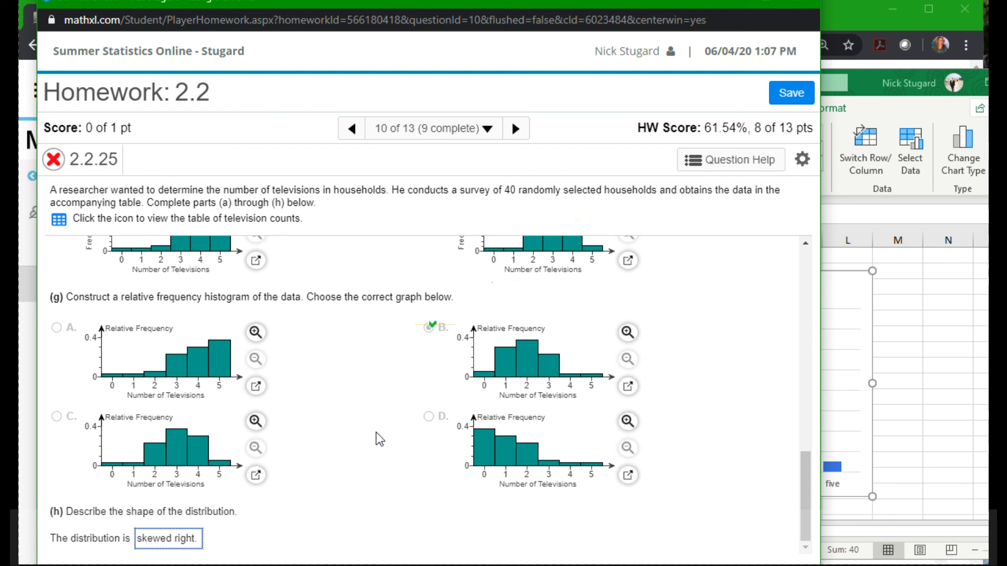
key(Return)
key(Return)
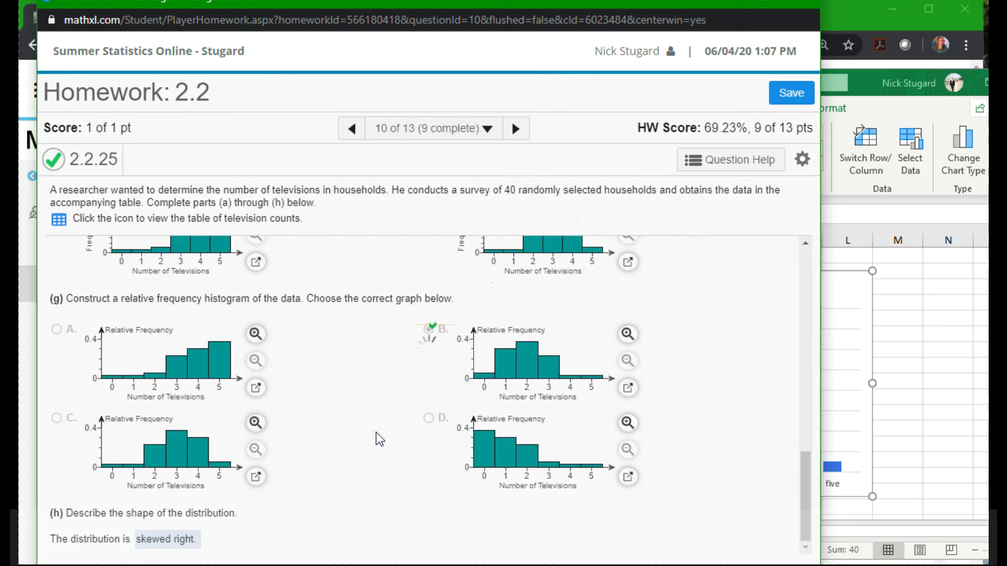